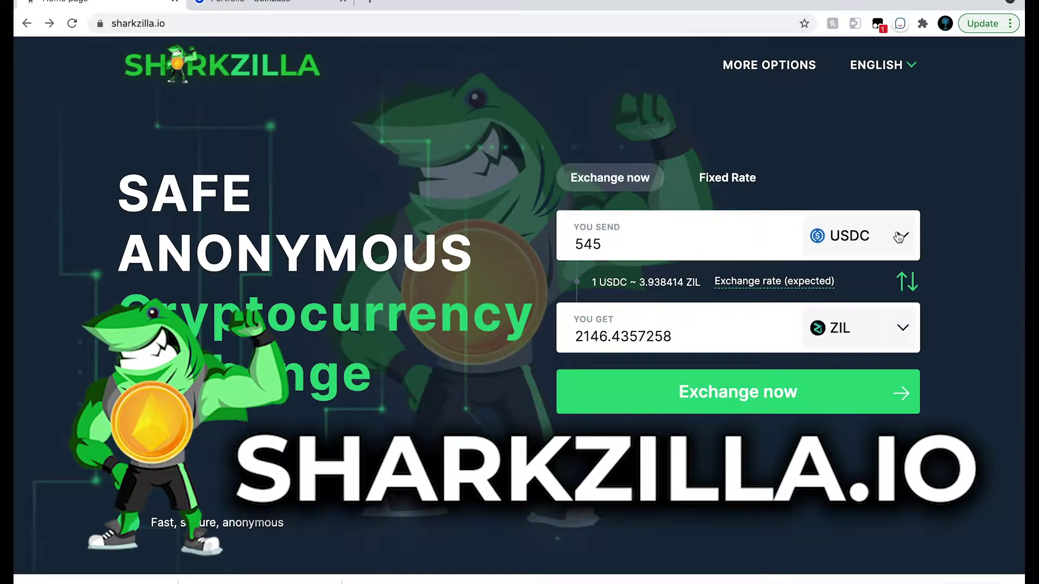
Set the exchange pair to send USDC and receive ZIL
click(898, 342)
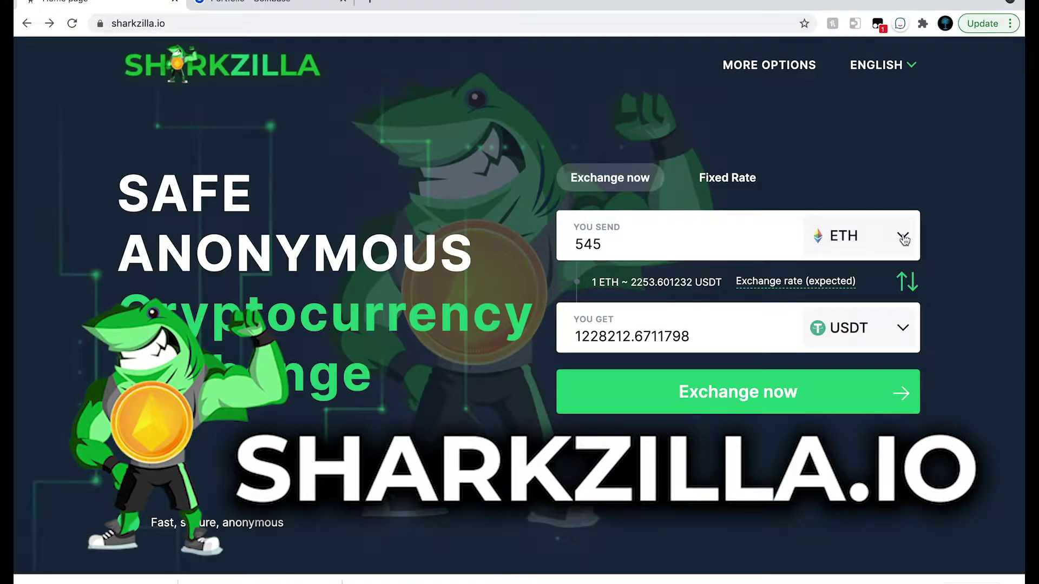
click(903, 236)
click(729, 334)
click(903, 328)
click(754, 364)
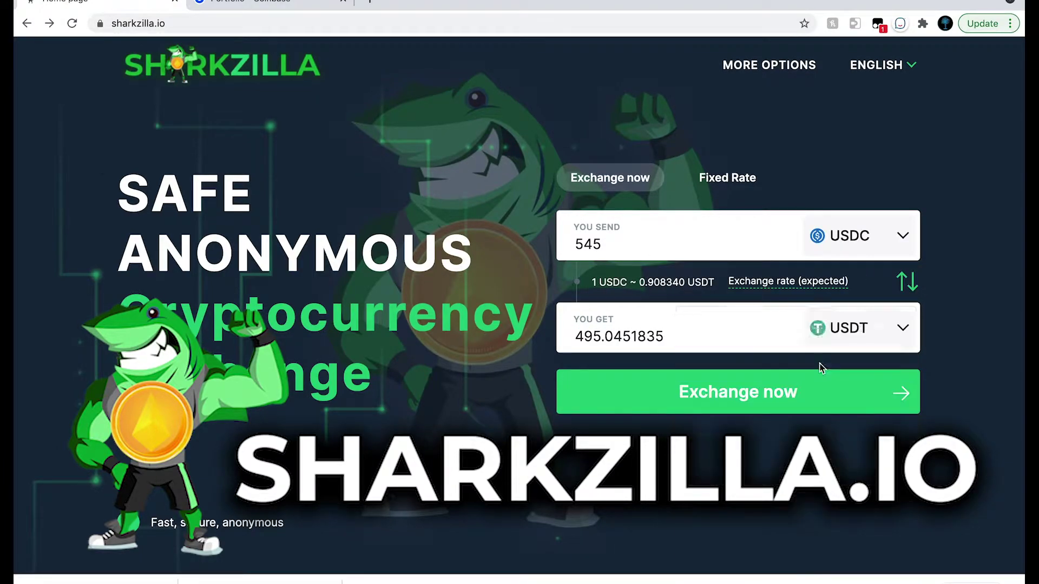
Start the USDC to ZIL exchange and paste the ZIL recipient address
click(725, 397)
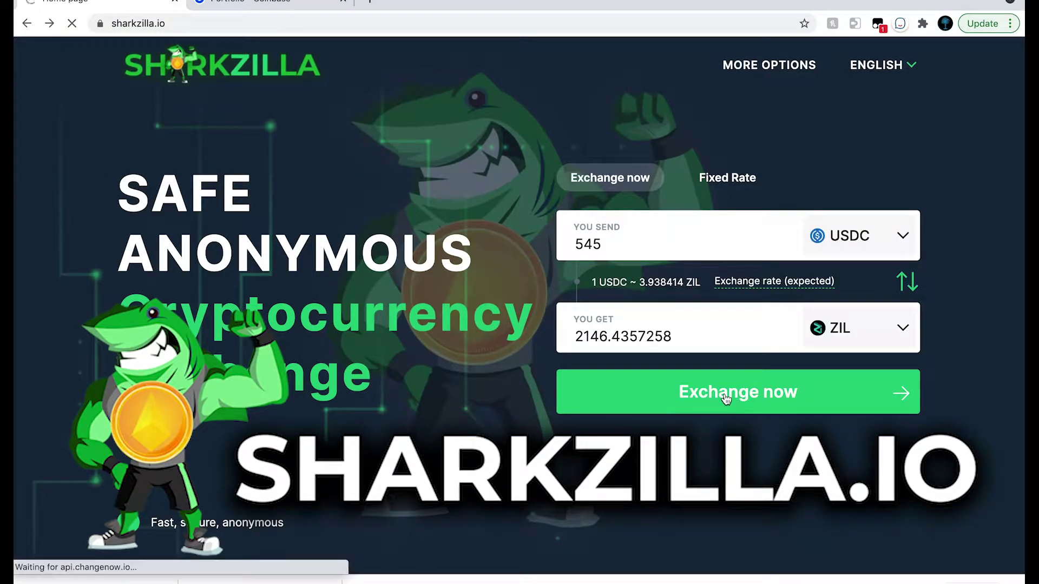
scroll(850, 327, down, 3)
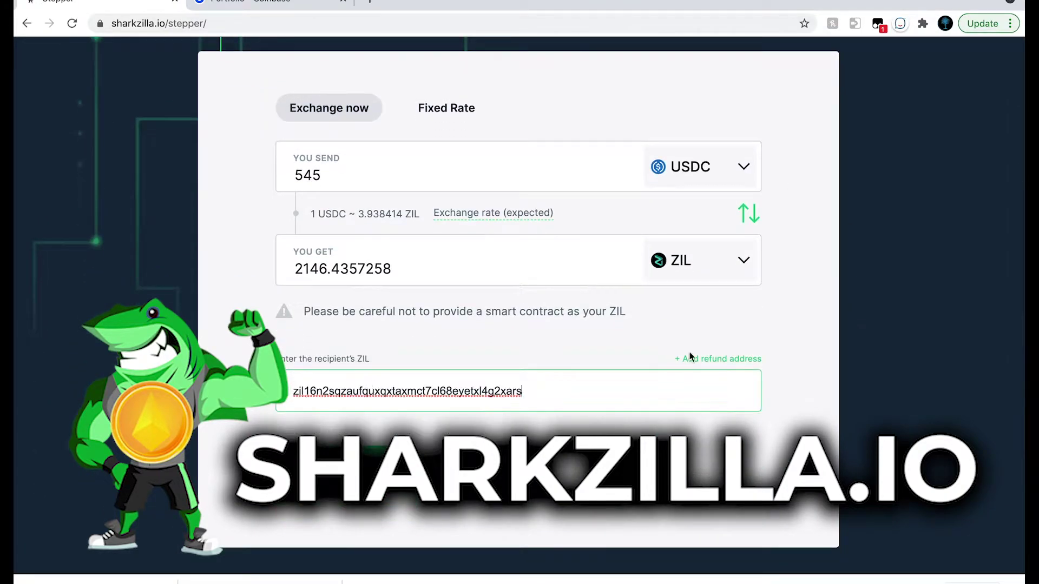
Add a refund address field to the exchange form
click(722, 360)
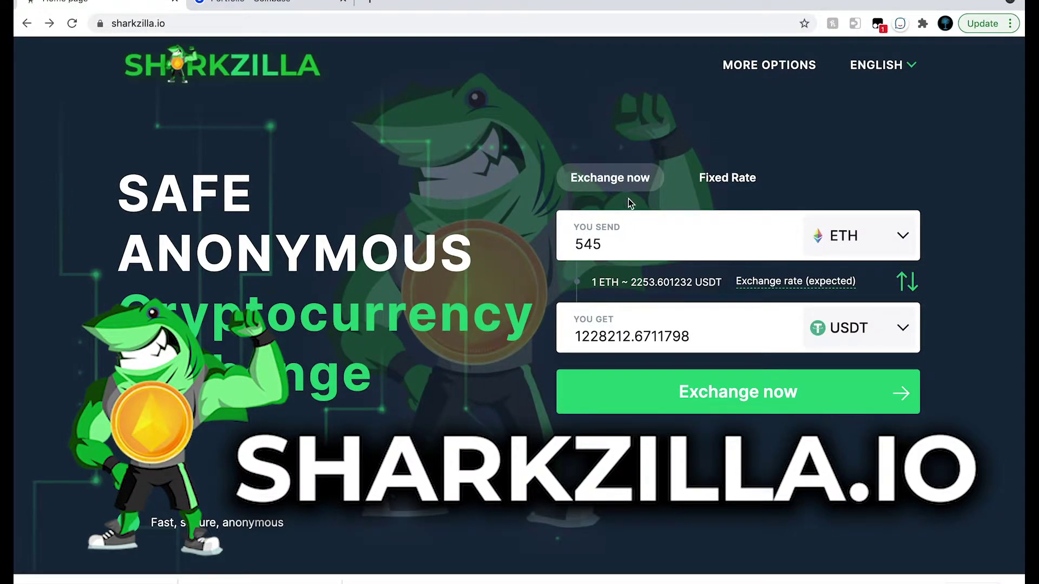
Search for and select USDC as the coin to send and ZIL as the coin to receive
click(903, 238)
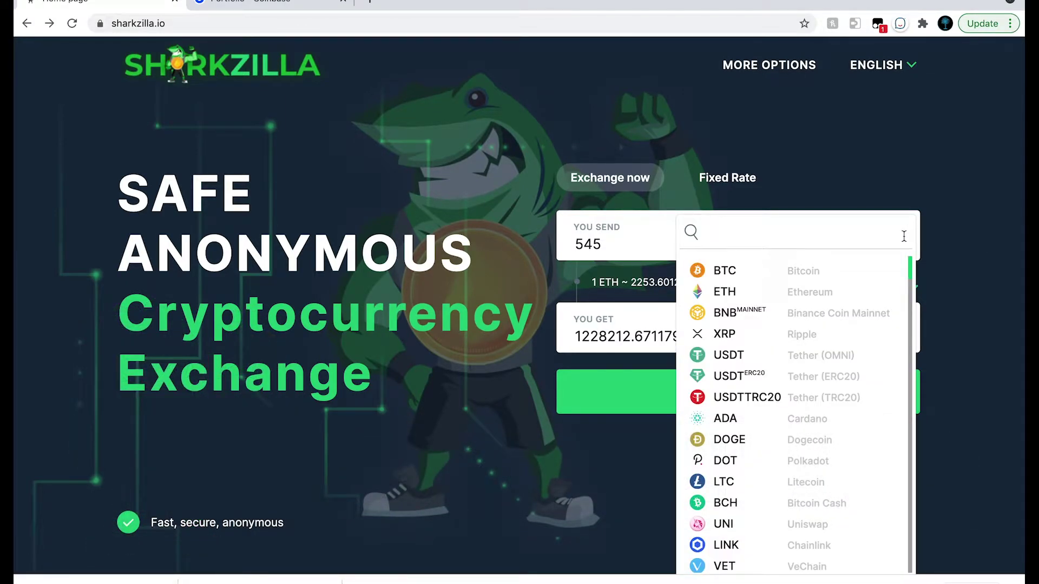
text(usdc)
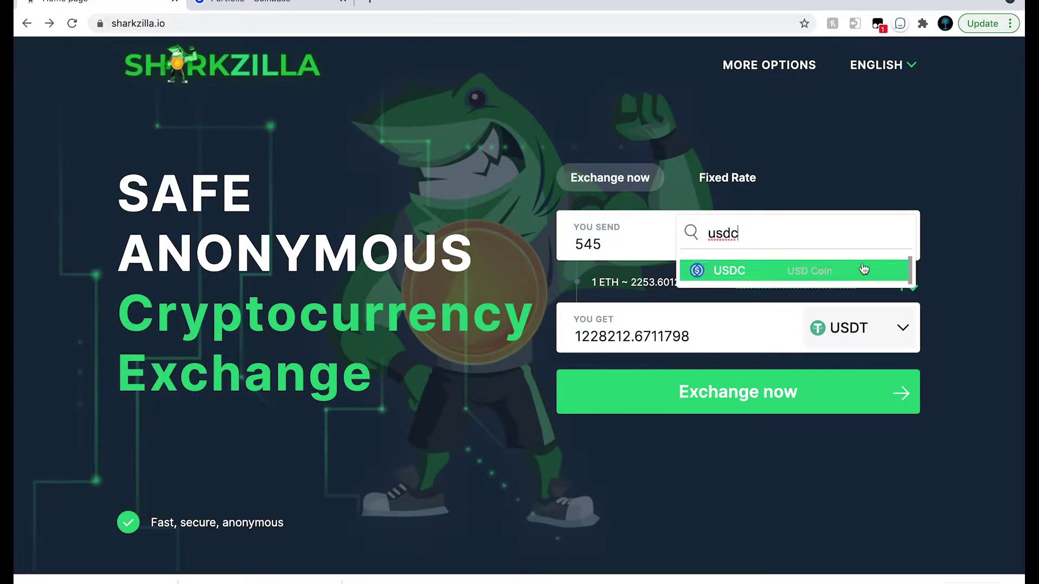
click(862, 269)
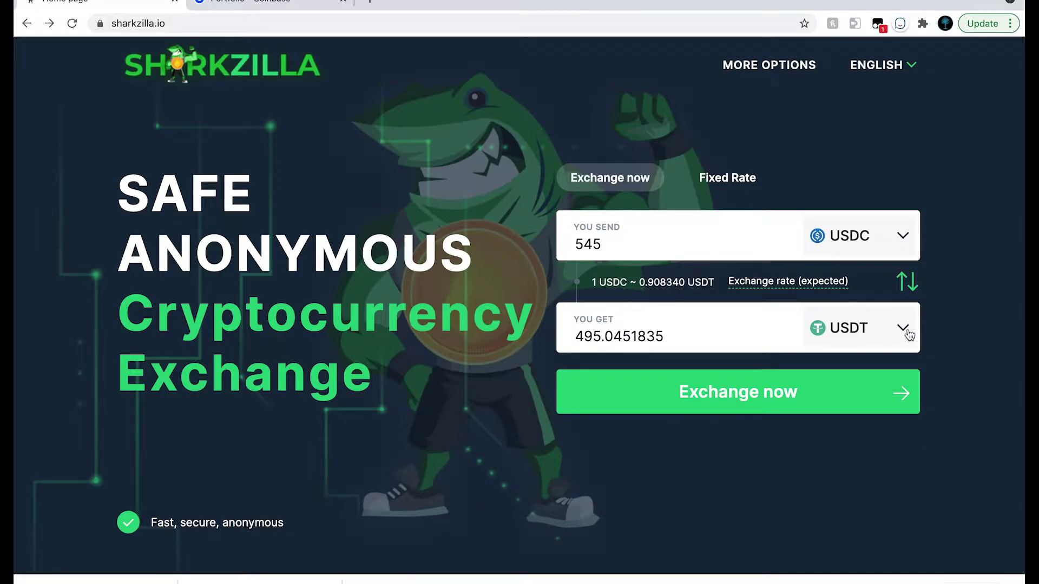
click(903, 329)
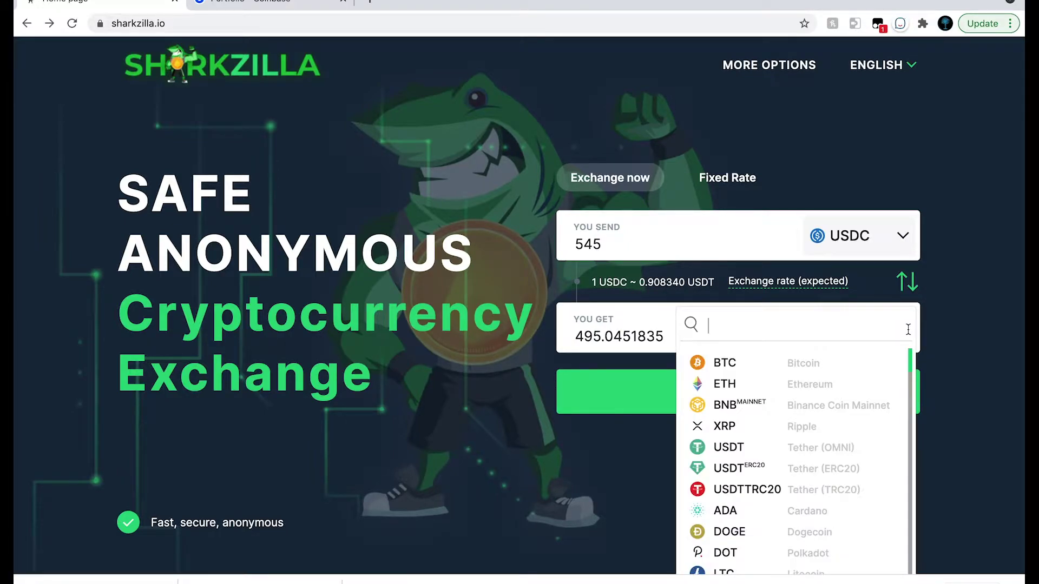
text(zil)
click(821, 368)
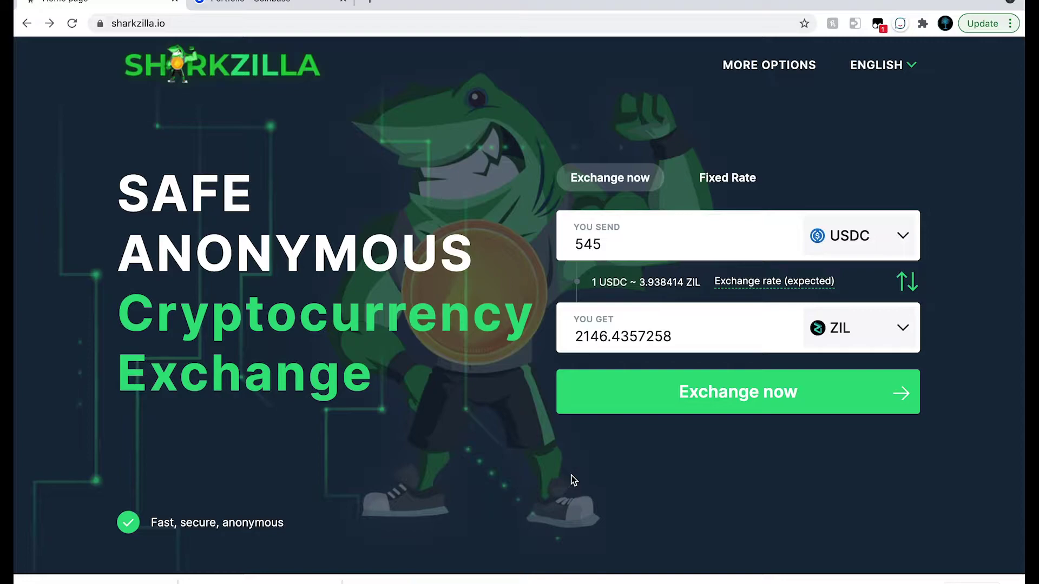
Start the exchange of 545 USDC for 2146.4357258 ZIL
click(726, 399)
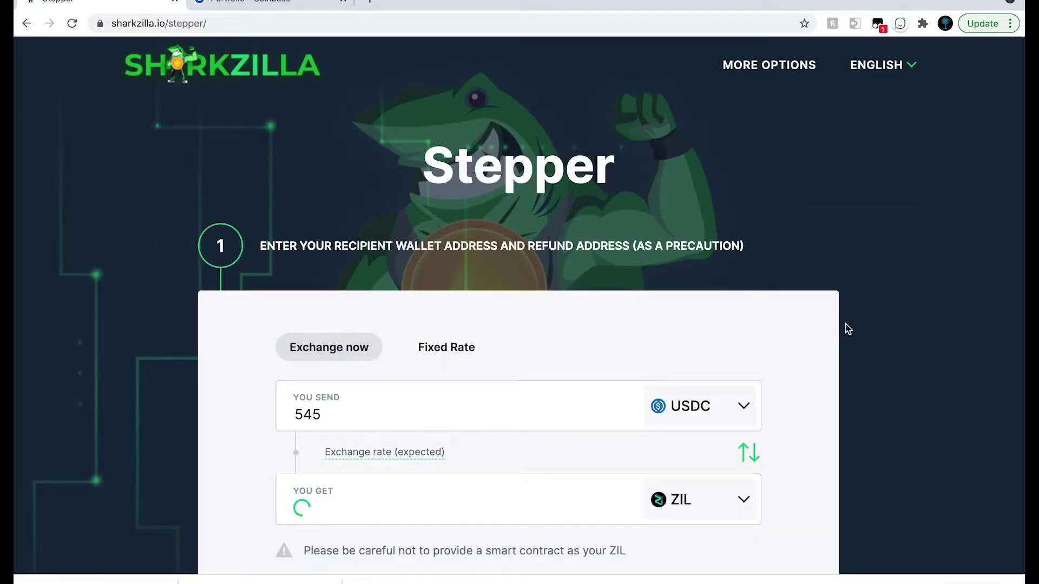
scroll(848, 329, down, 3)
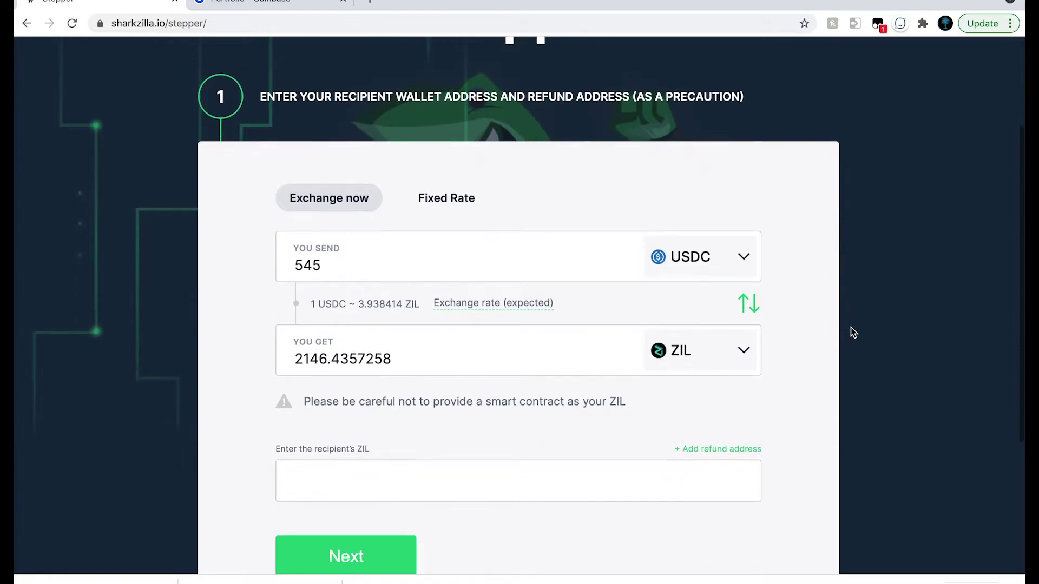
scroll(850, 328, down, 2)
key(super+Tab)
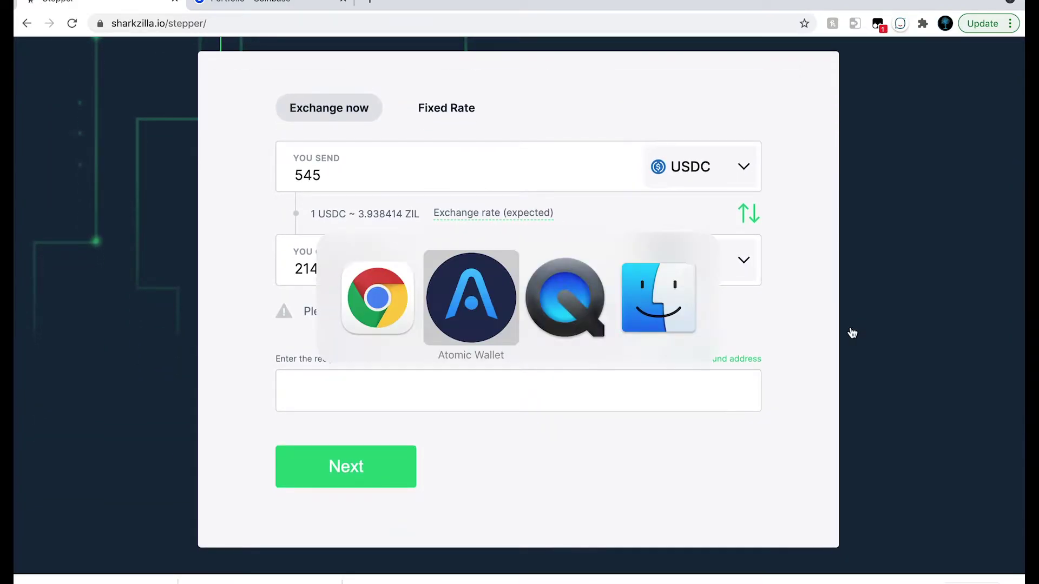
Copy the Zilliqa wallet's ZIL receiving address from Atomic Wallet
key(super+Tab)
key(super+shift+Tab)
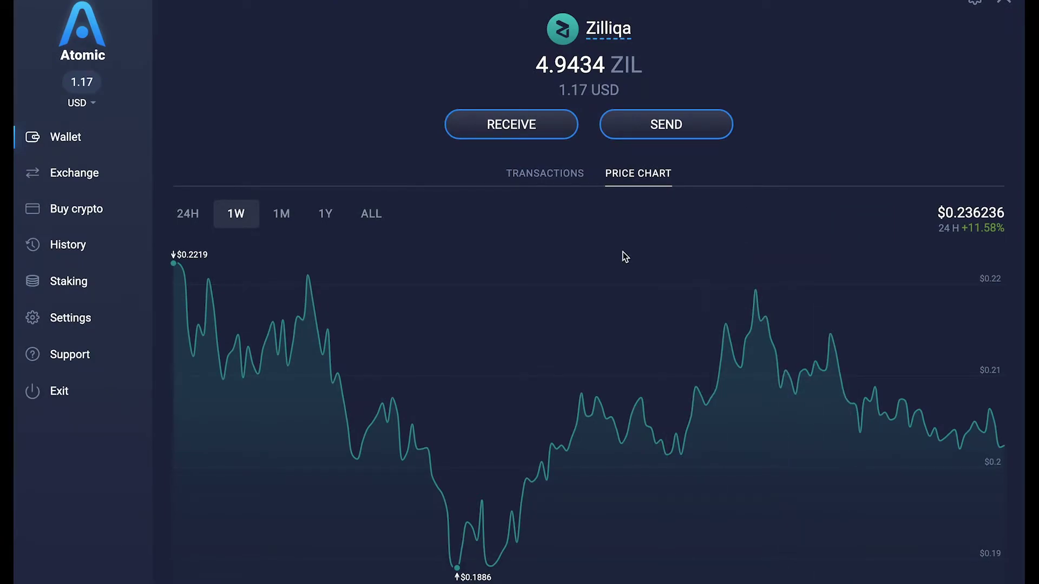
click(542, 128)
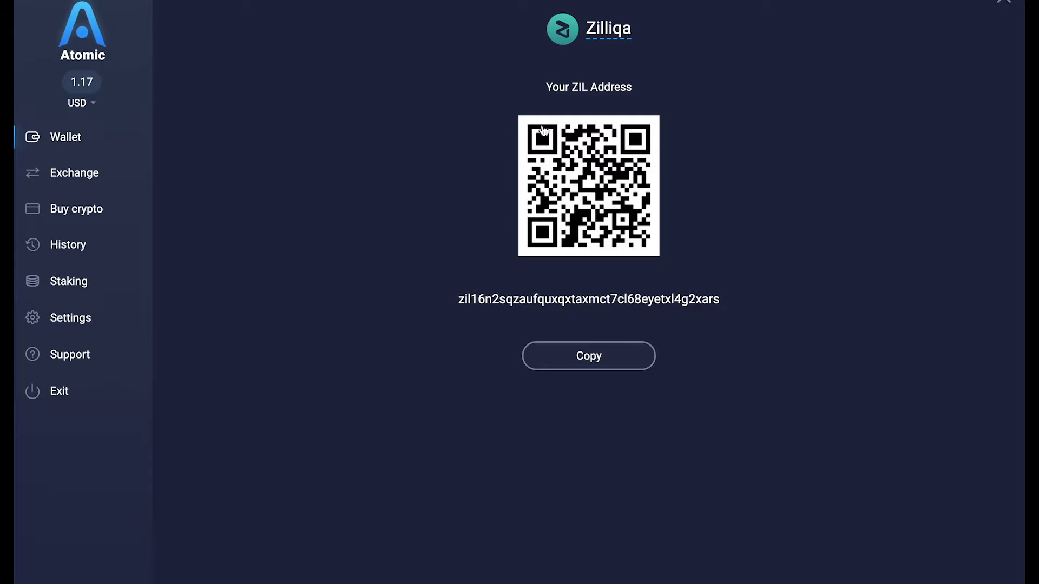
click(580, 362)
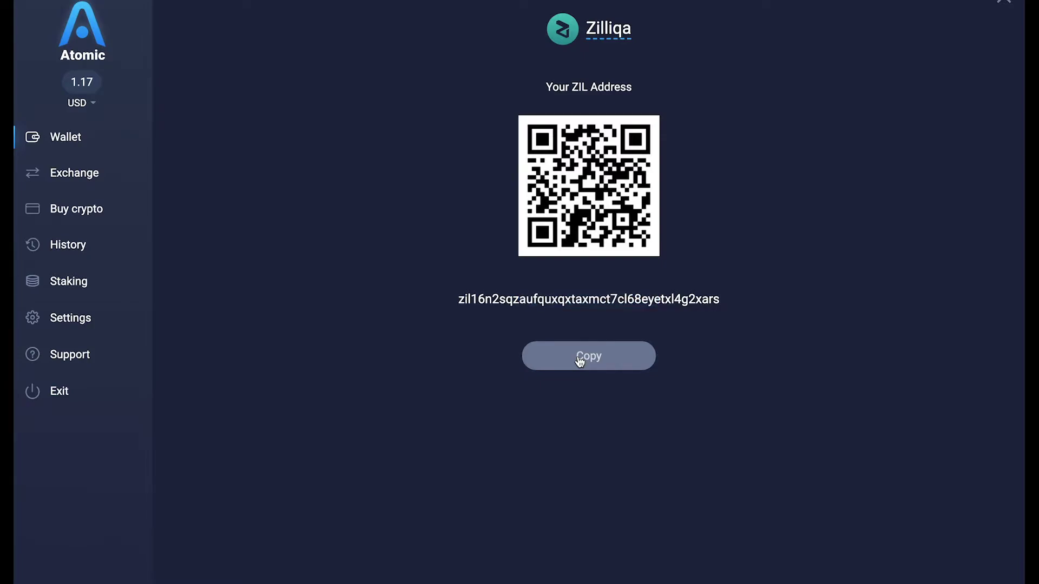
key(super+Tab)
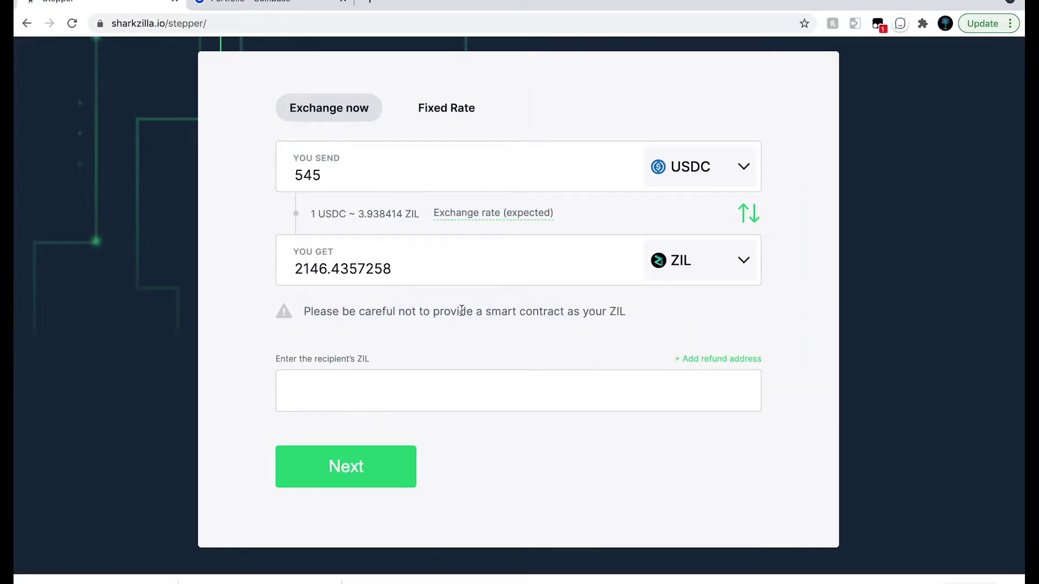
Fill in the copied ZIL recipient address and add an empty USDC refund address field
click(372, 388)
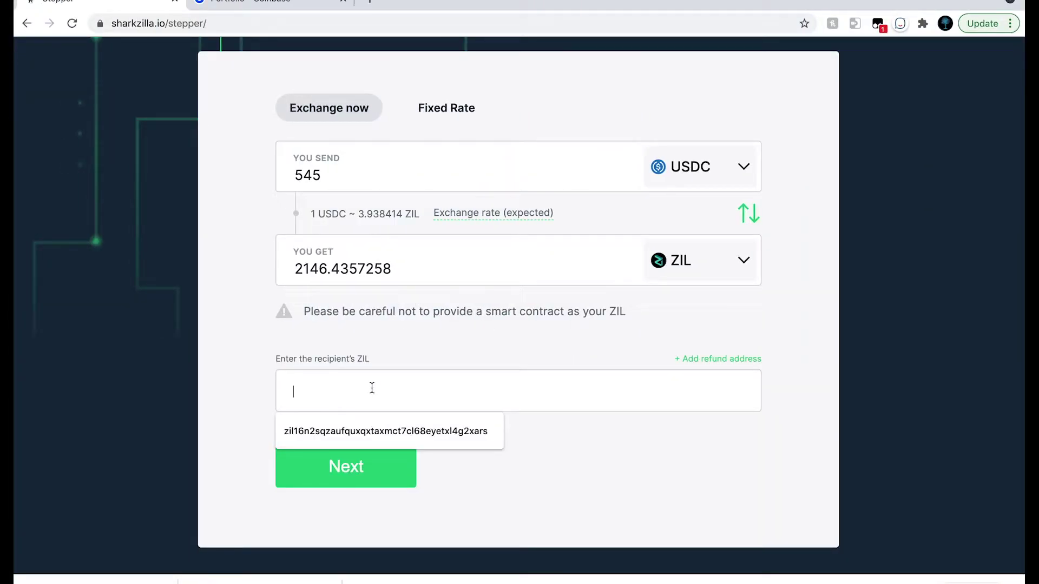
key(super+v)
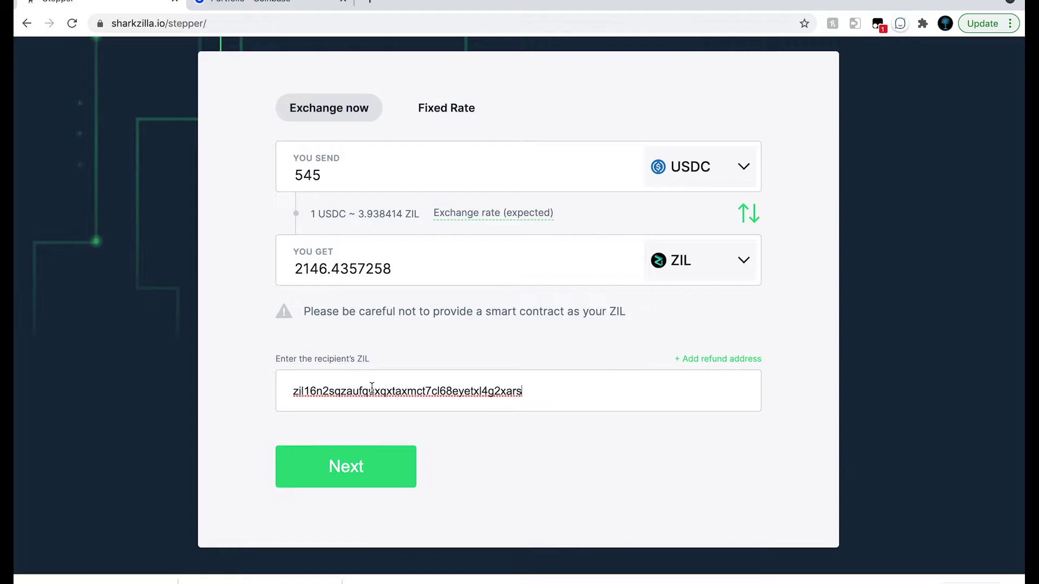
click(722, 360)
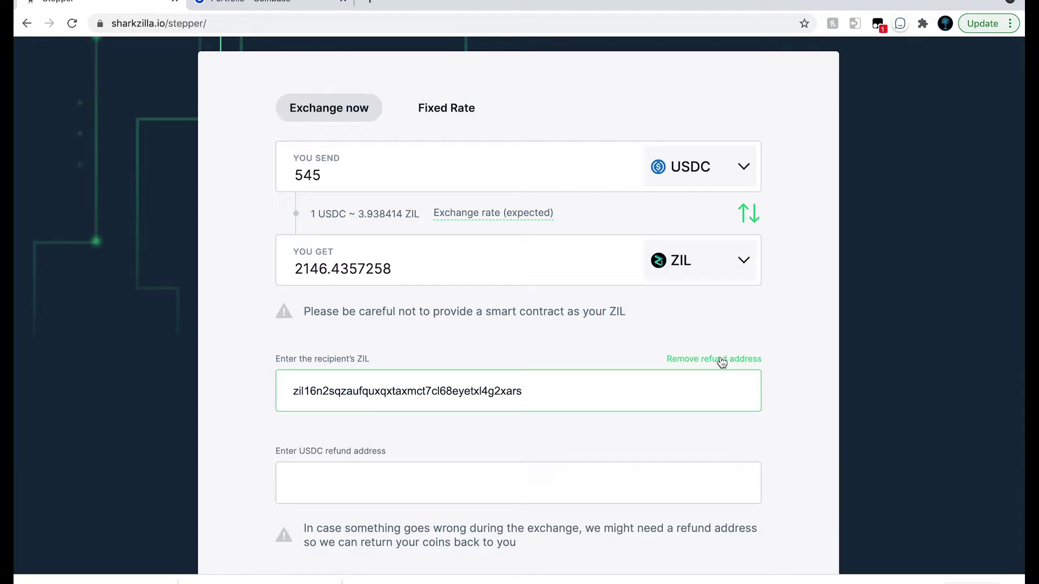
key(ctrl+Tab)
Copy the USD Coin receive address from Coinbase's Receive dialog
click(582, 172)
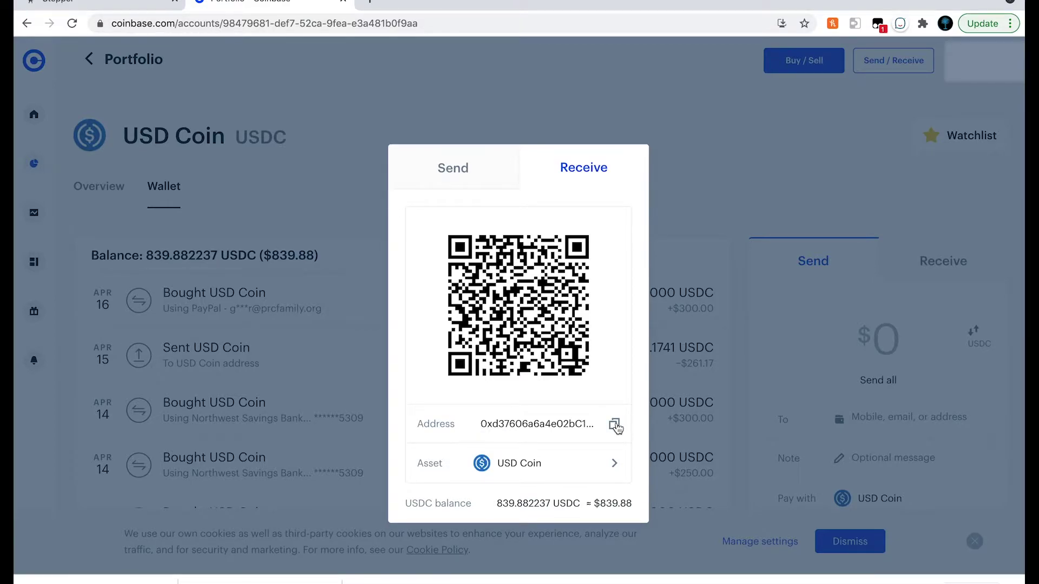
click(616, 426)
Paste the Coinbase USDC address into Sharkzilla's refund address field
click(98, 2)
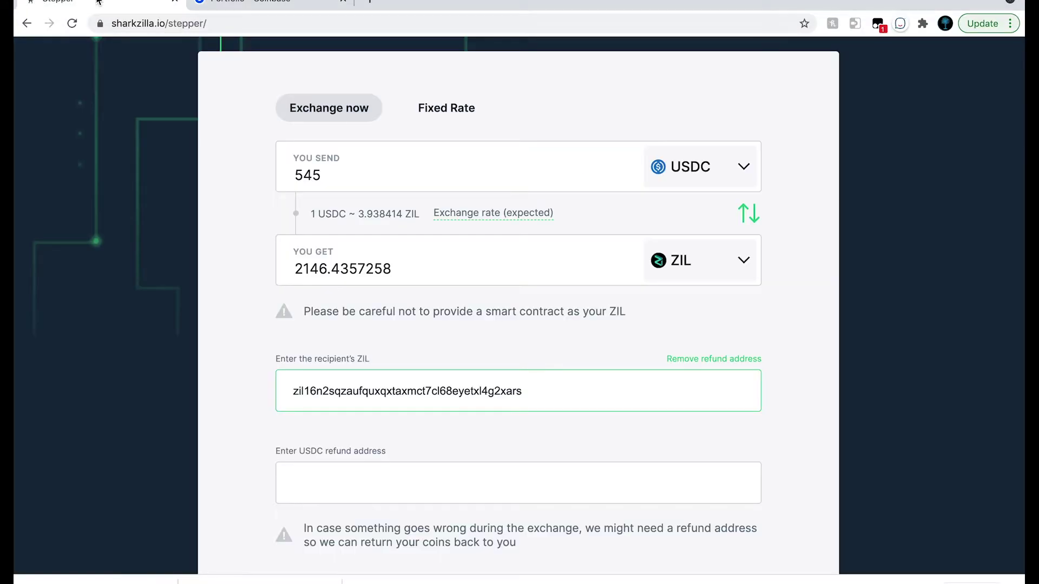
click(305, 482)
key(ctrl+v)
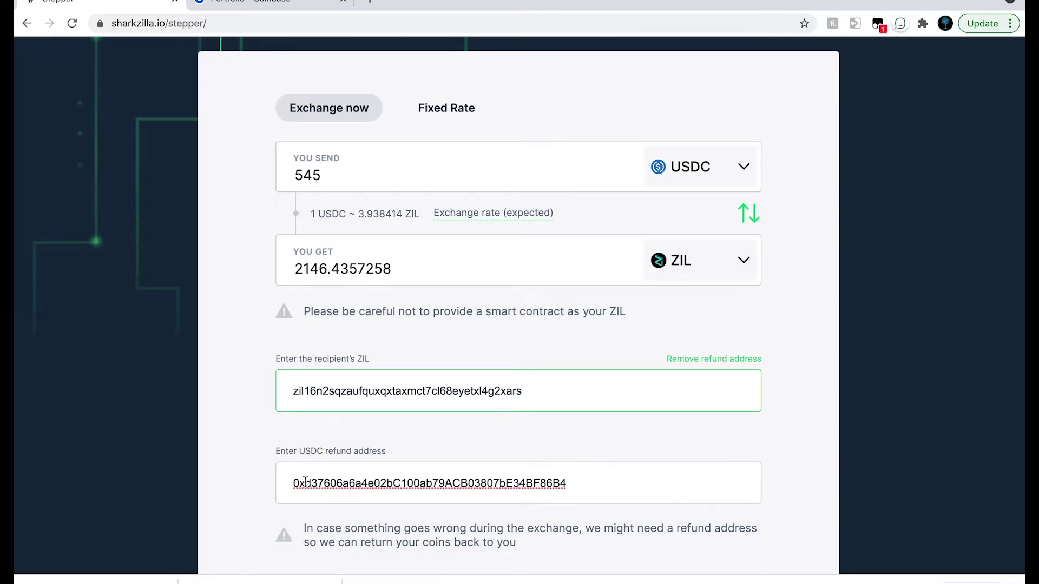
scroll(872, 416, down, 3)
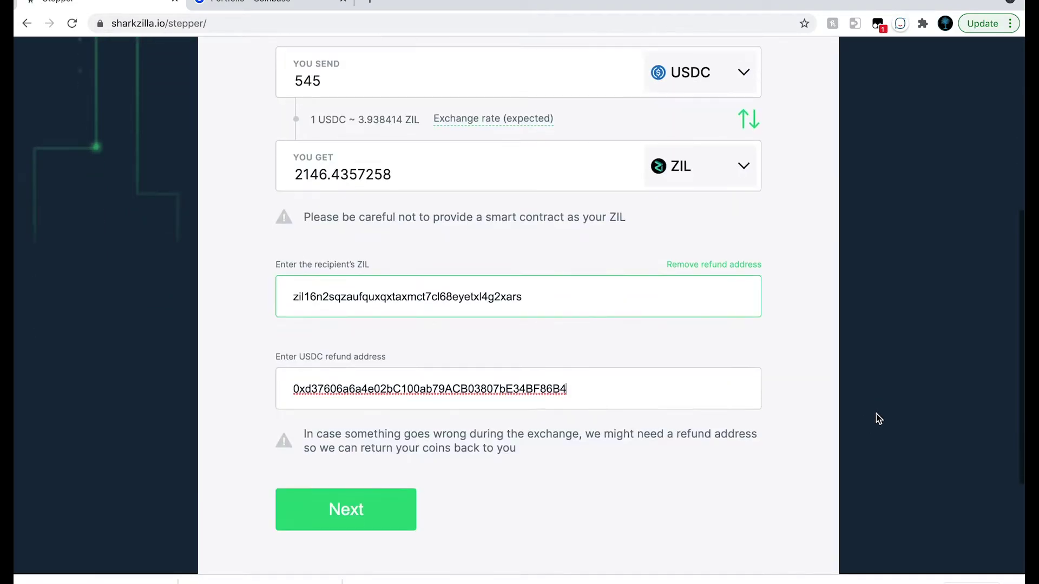
Move on to the review step and accept the Terms of Use and Privacy Policy
click(349, 514)
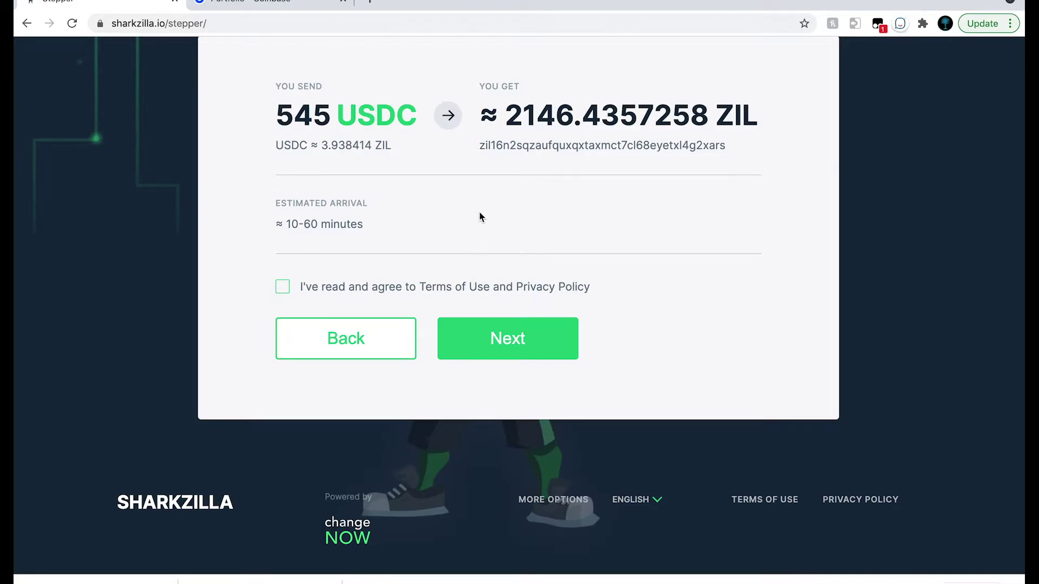
scroll(479, 212, up, 2)
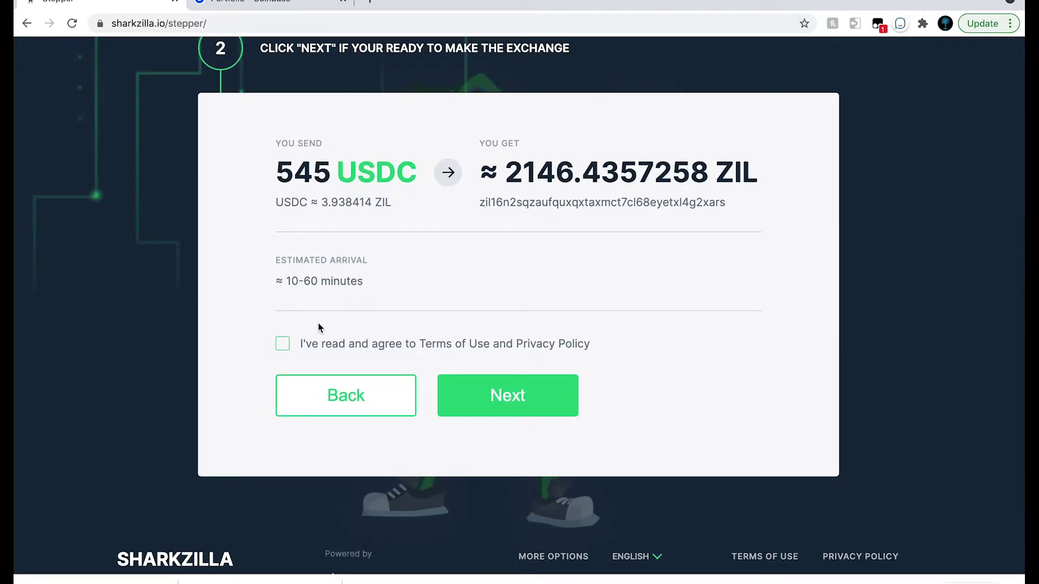
click(283, 344)
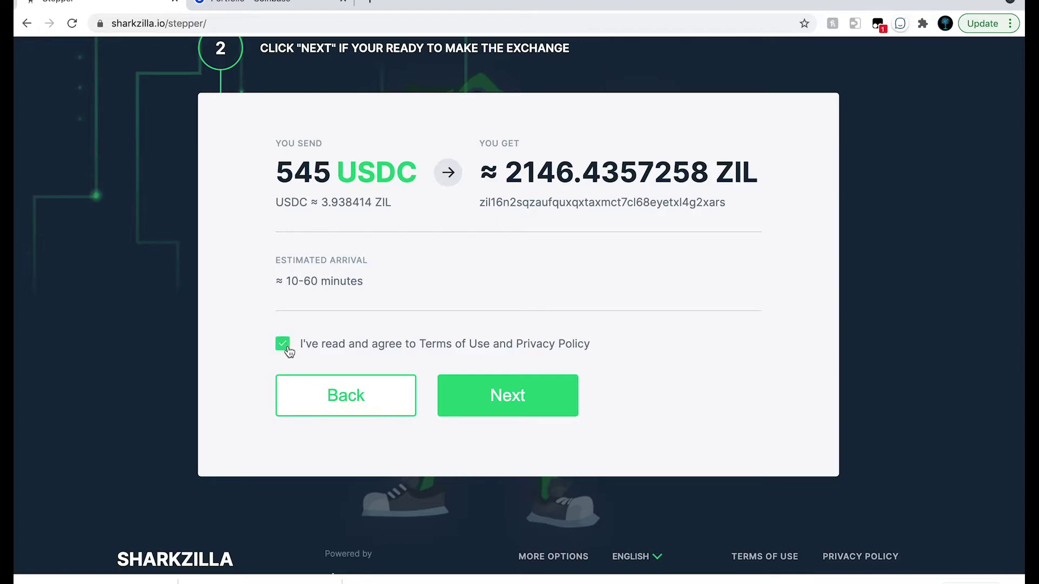
Create the exchange and select the 545 USDC deposit address
click(533, 405)
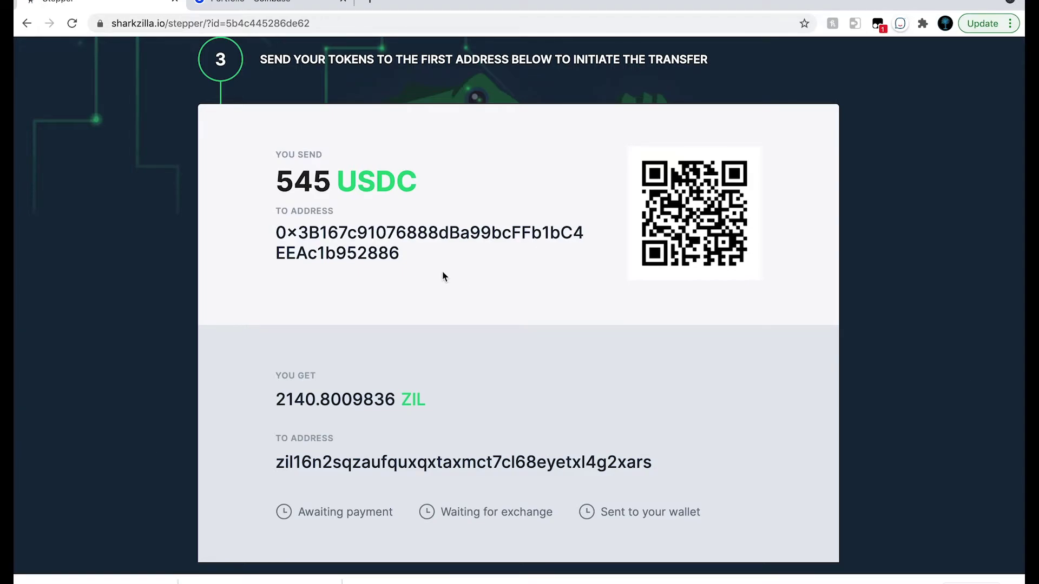
drag(431, 263, 276, 237)
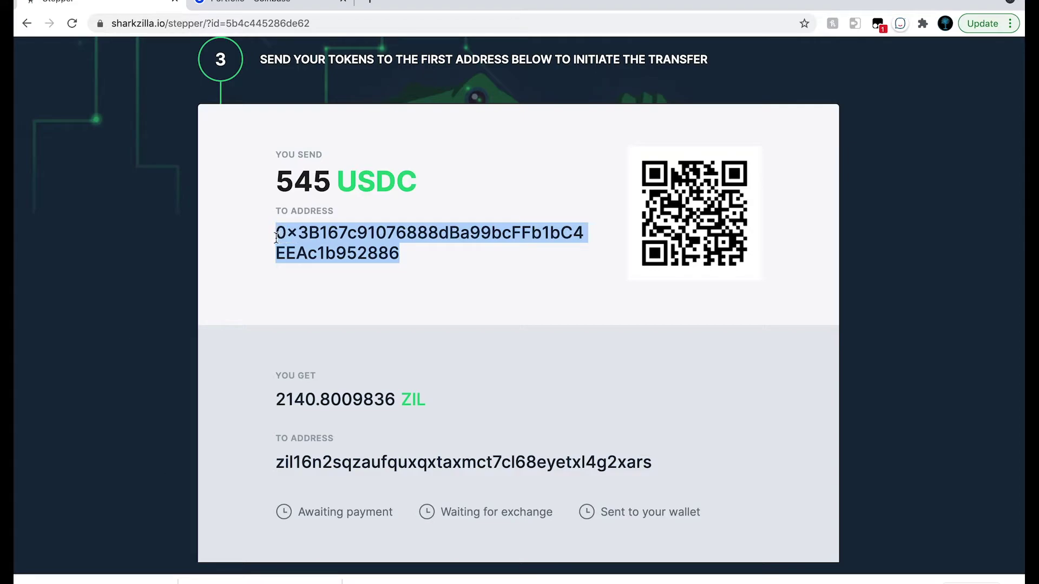
Prepare a 545 USDC send in Coinbase to the Sharkzilla deposit address and review it
click(255, 3)
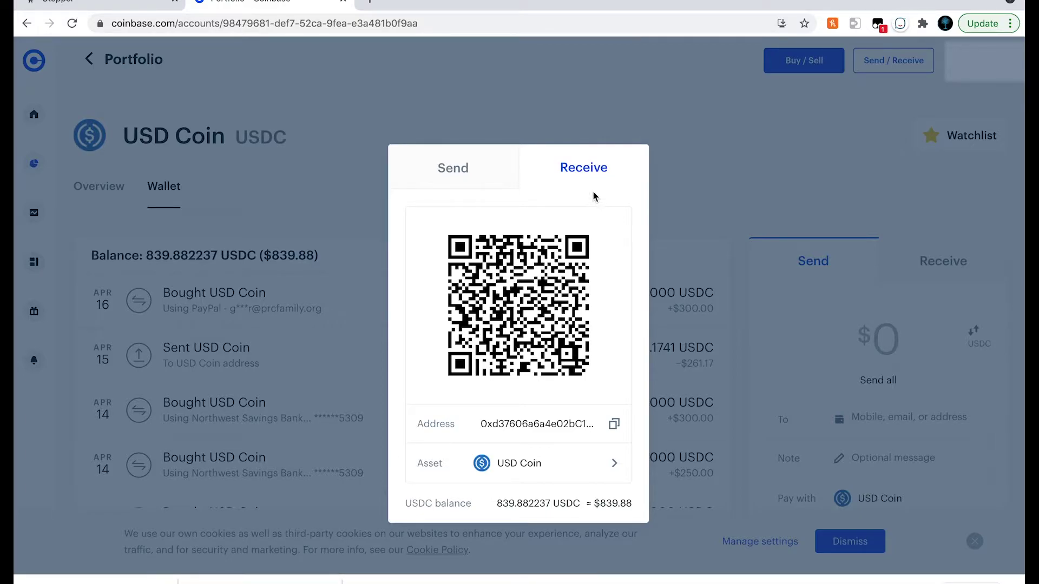
click(470, 170)
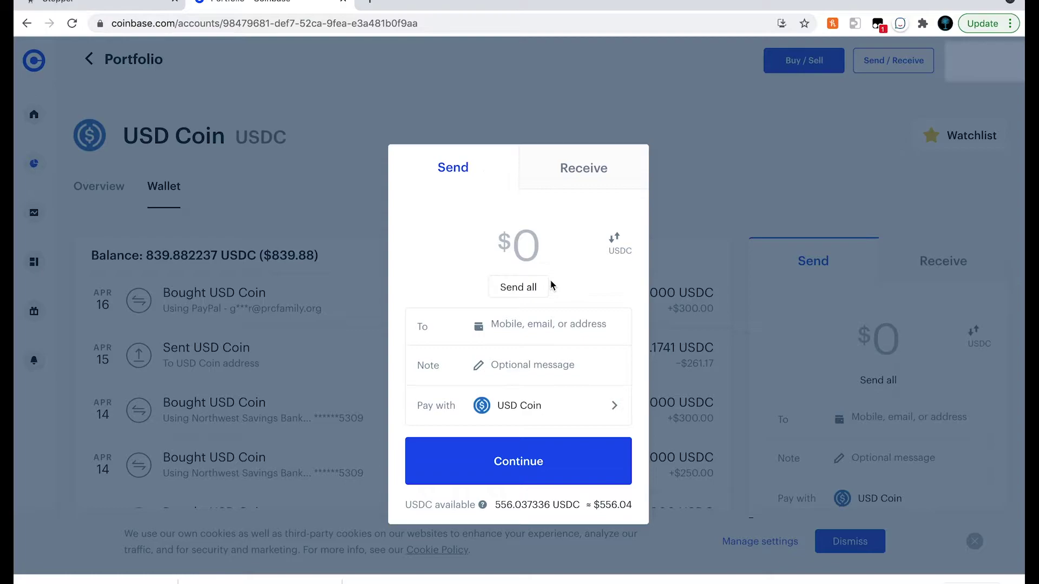
click(614, 242)
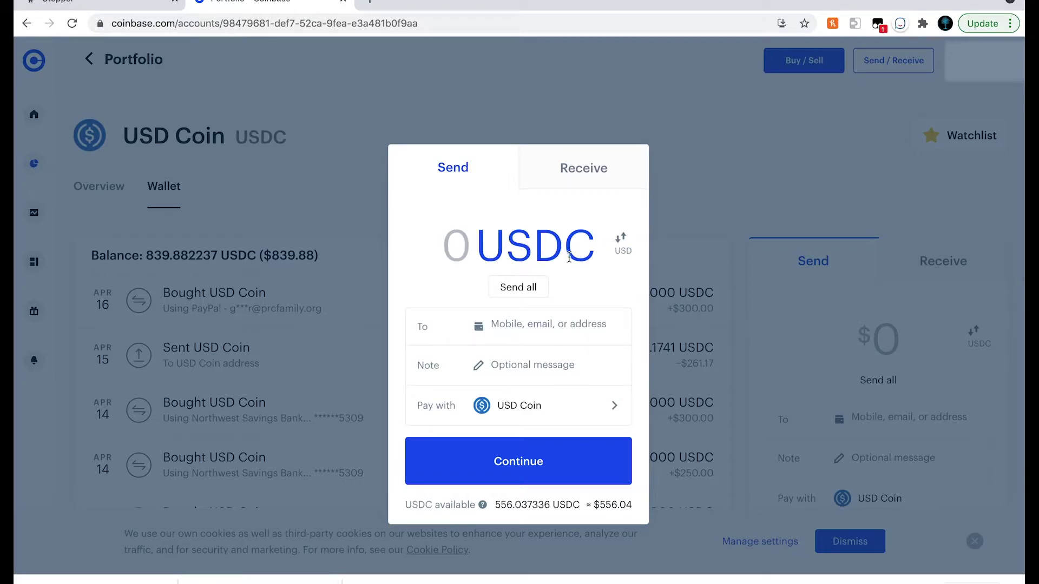
click(453, 244)
text(545)
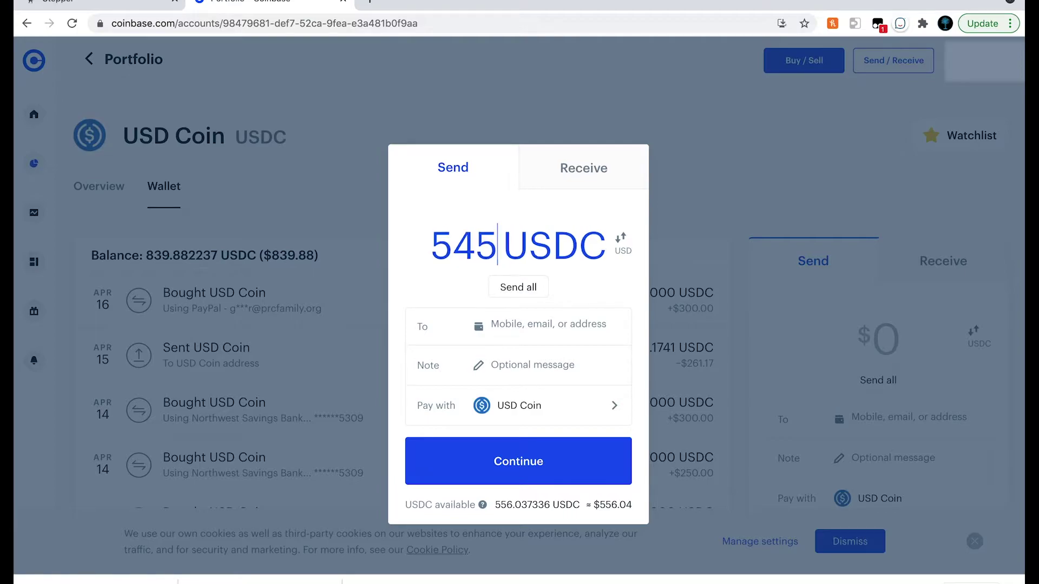
click(514, 321)
key(ctrl+v)
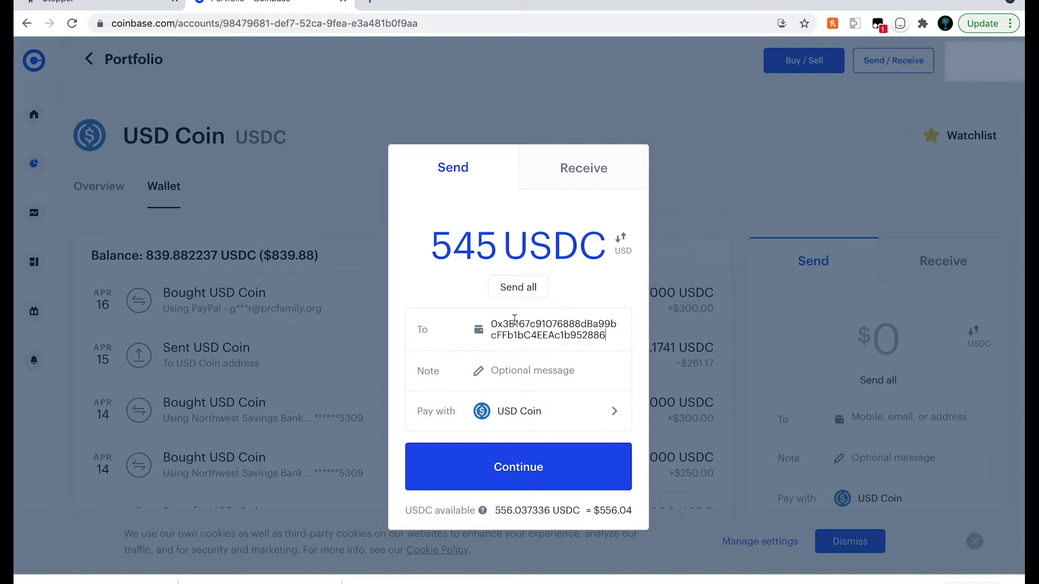
click(510, 470)
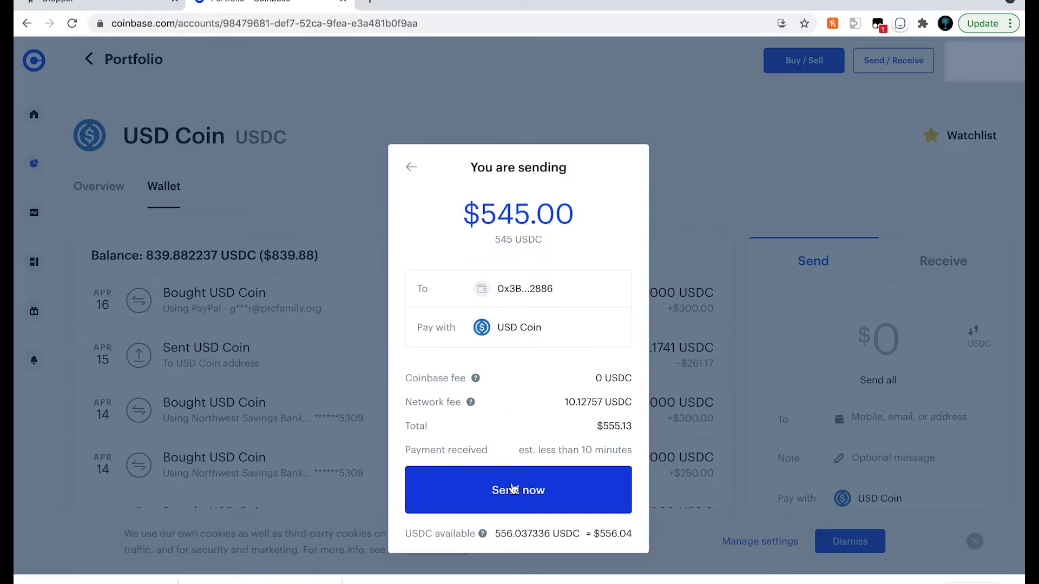
Send the 545 USDC, confirming with the SMS 2-step verification code
click(512, 489)
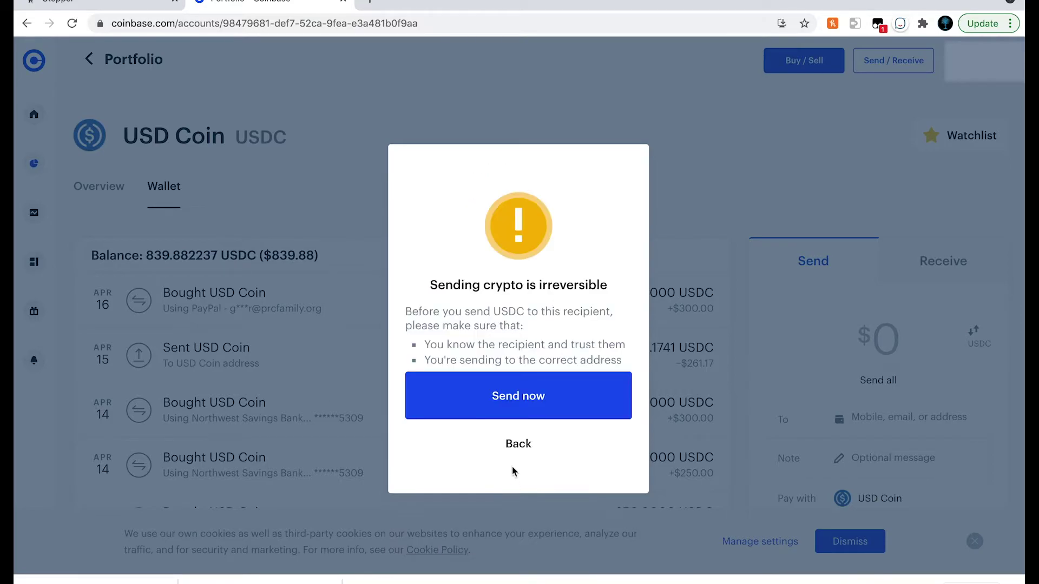
click(522, 407)
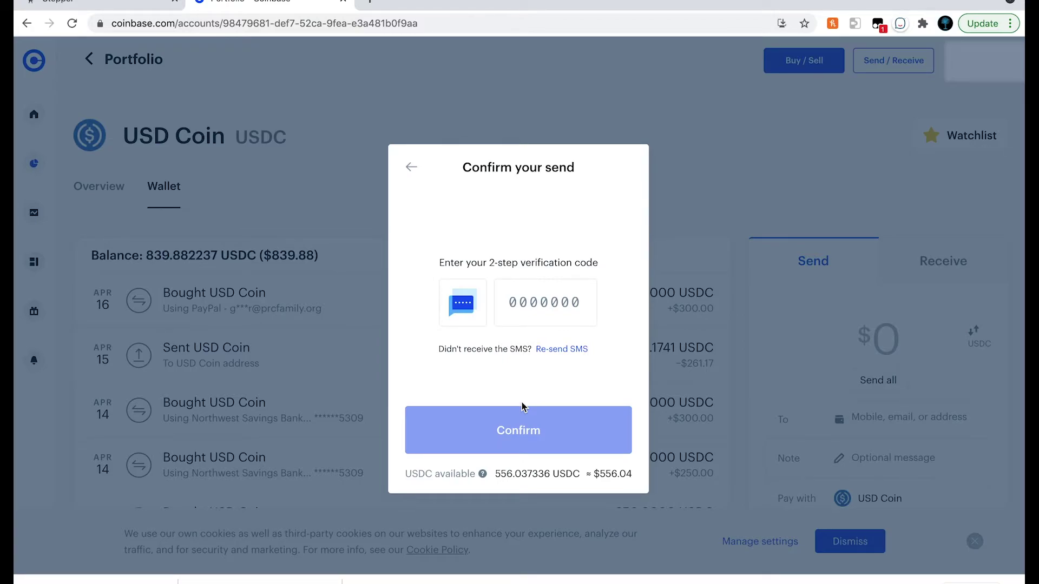
key(Tab)
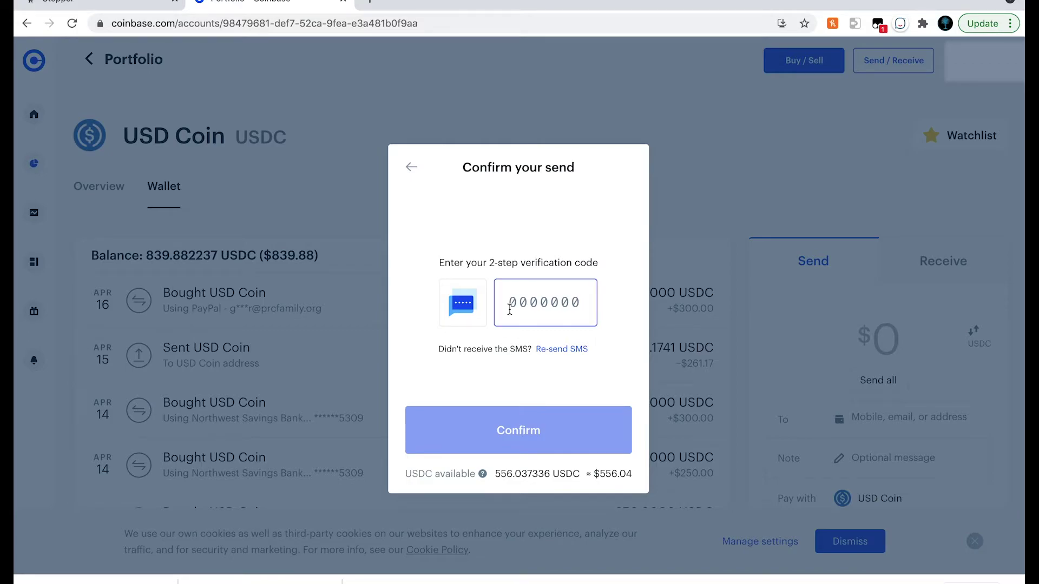
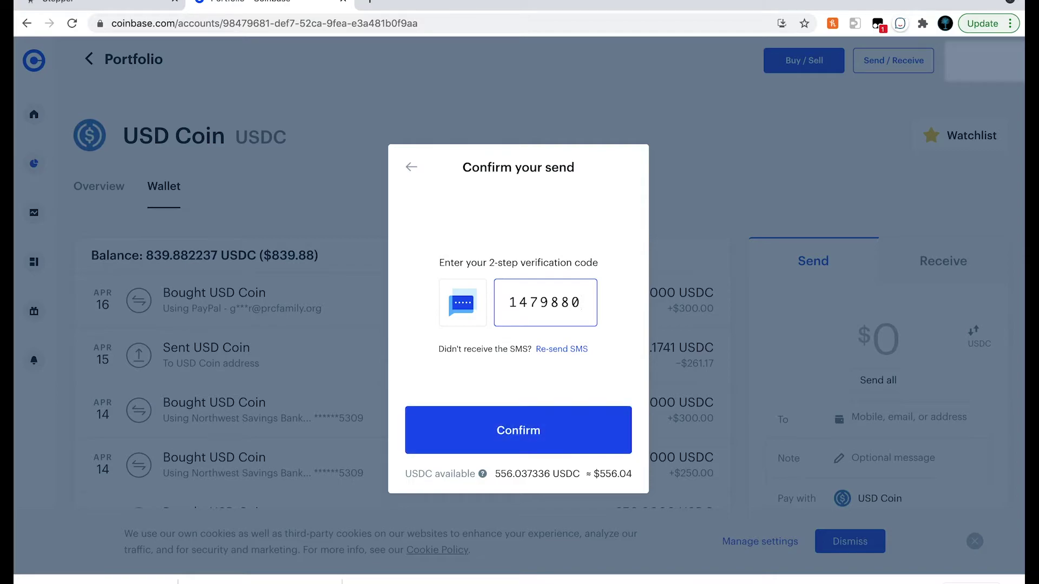
click(523, 424)
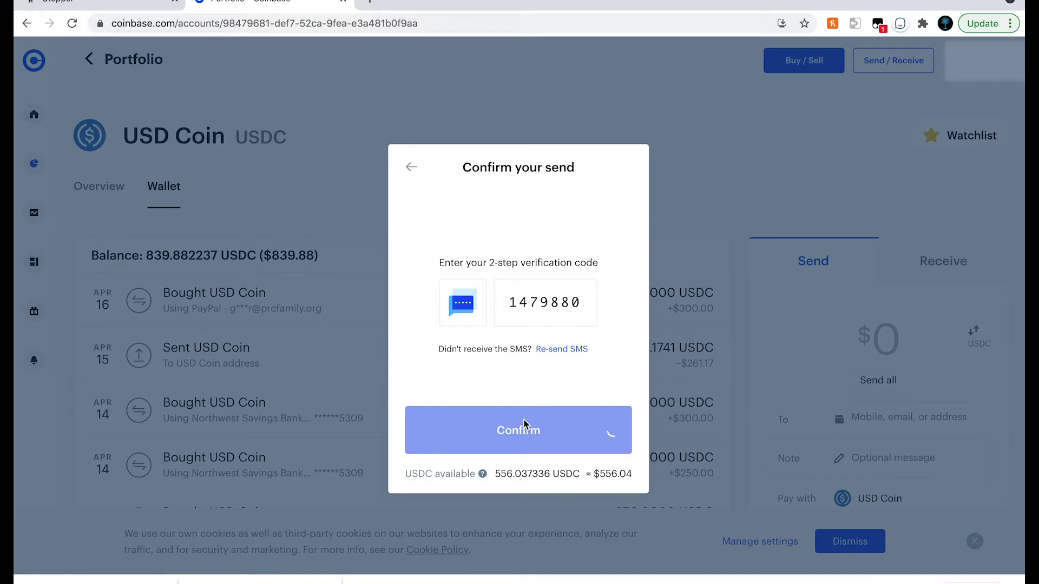
Dismiss the send confirmation and review Sharkzilla's exchange, awaiting 545 USDC for 2140.8009836 ZIL
click(523, 470)
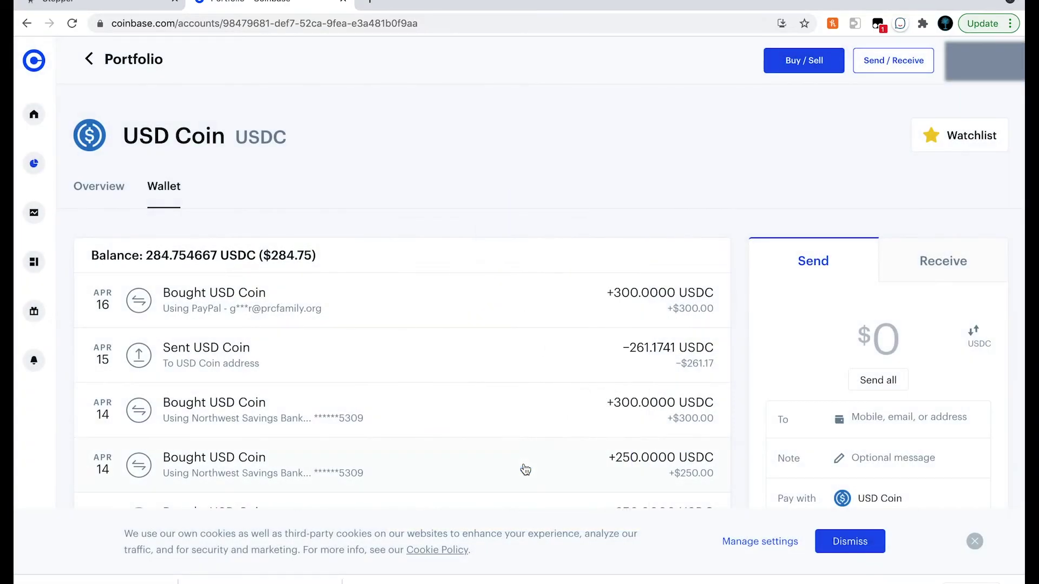
click(118, 3)
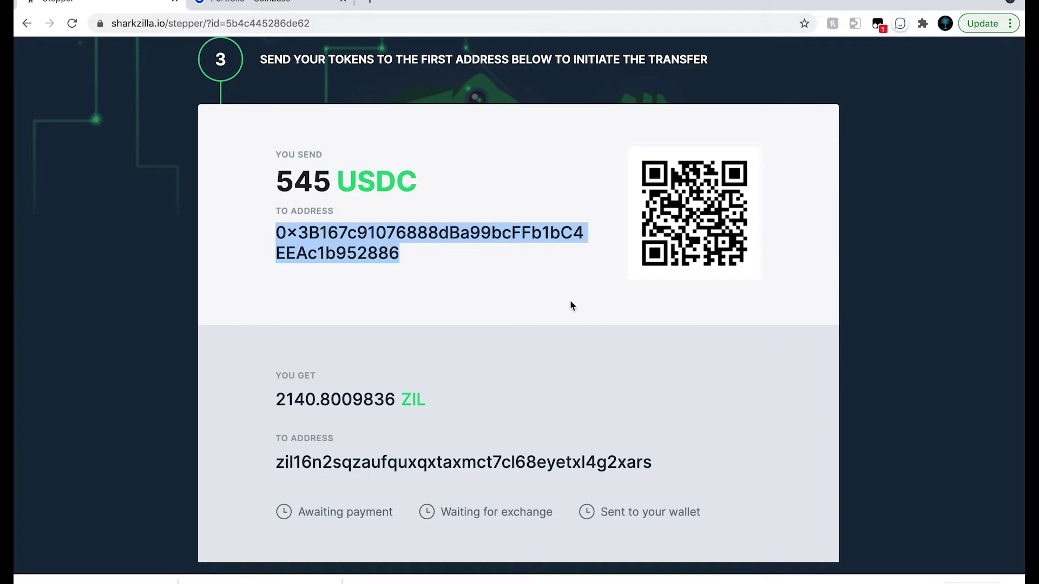
click(564, 287)
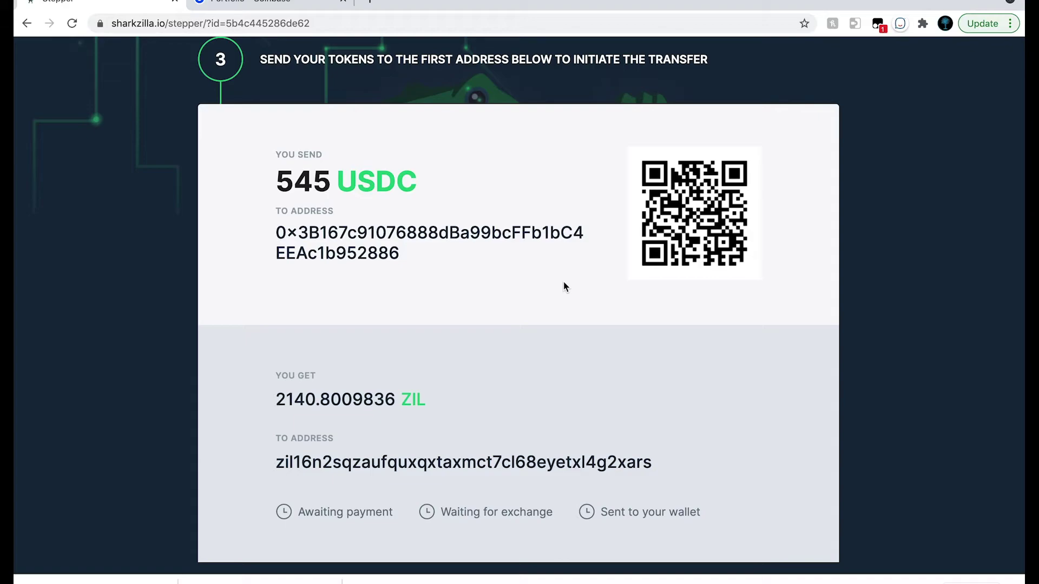
scroll(564, 286, down, 5)
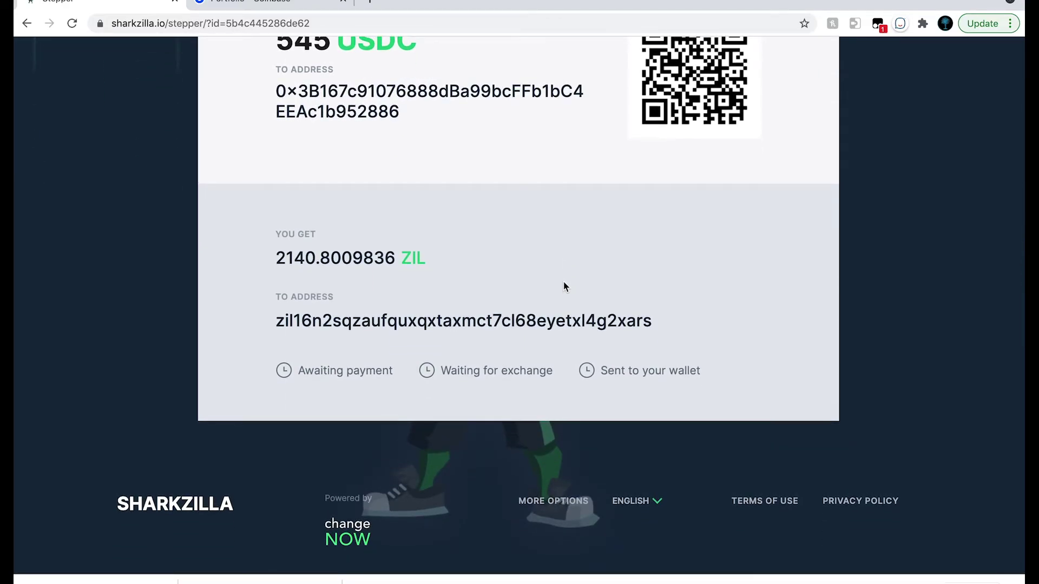
scroll(564, 287, up, 2)
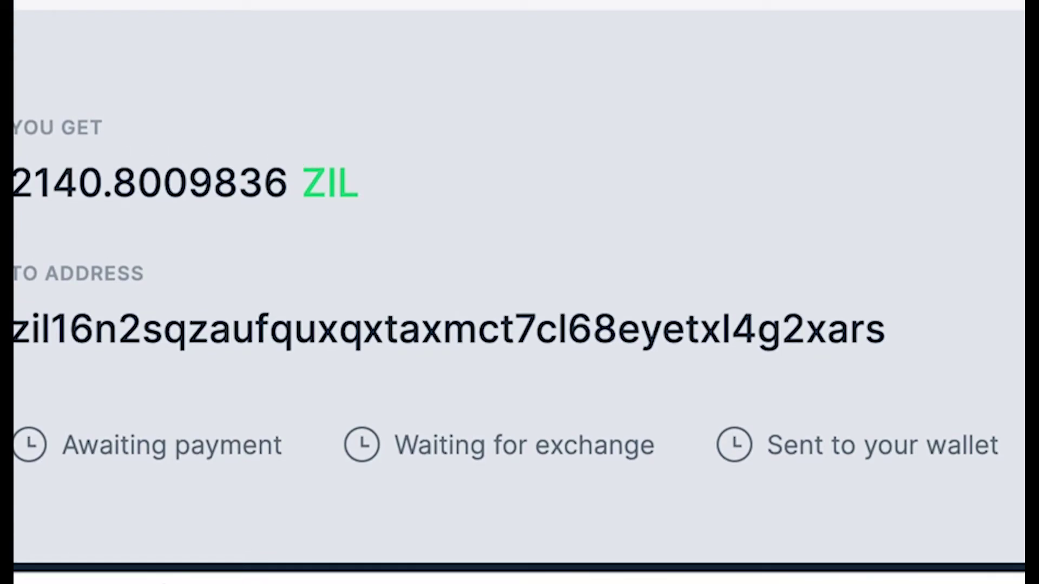
scroll(520, 283, down, 1)
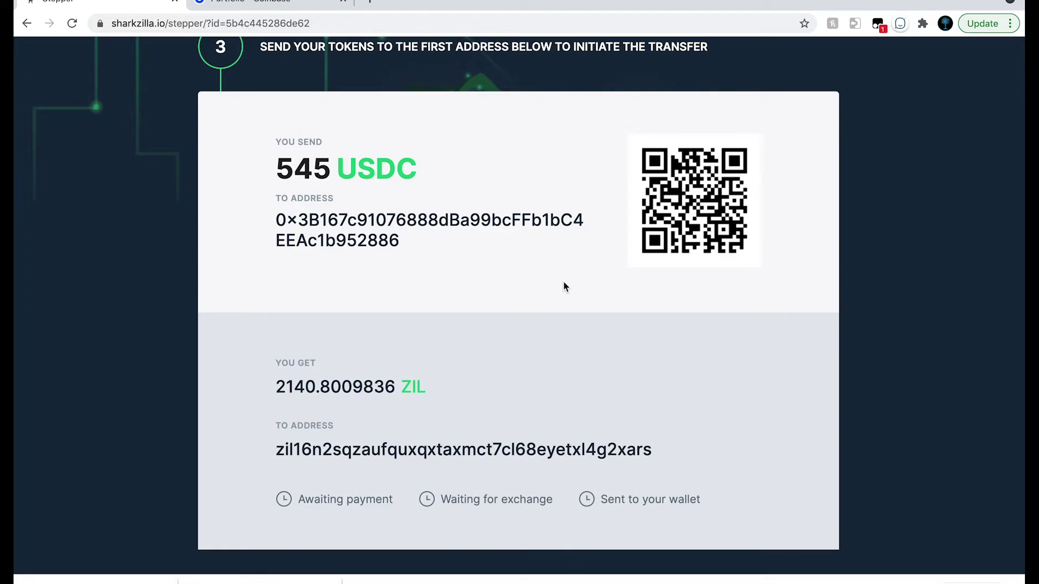
Check Coinbase's Sent USD Coin transaction of −555.12757 USDC, pending with 1 confirmation
click(241, 6)
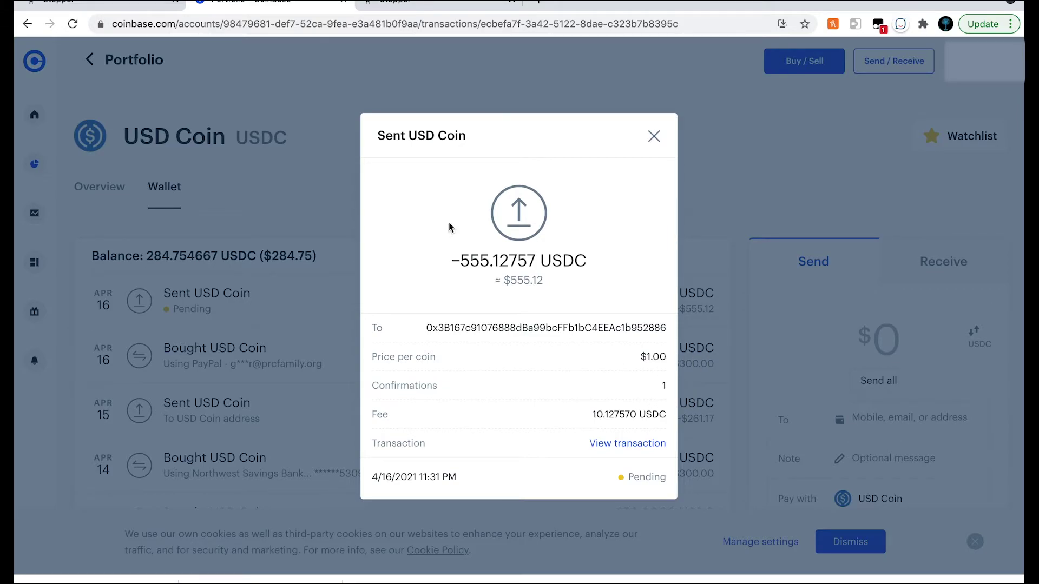
Wait for Sharkzilla to mark the exchange completed, then bring up Atomic Wallet's Zilliqa page
click(417, 8)
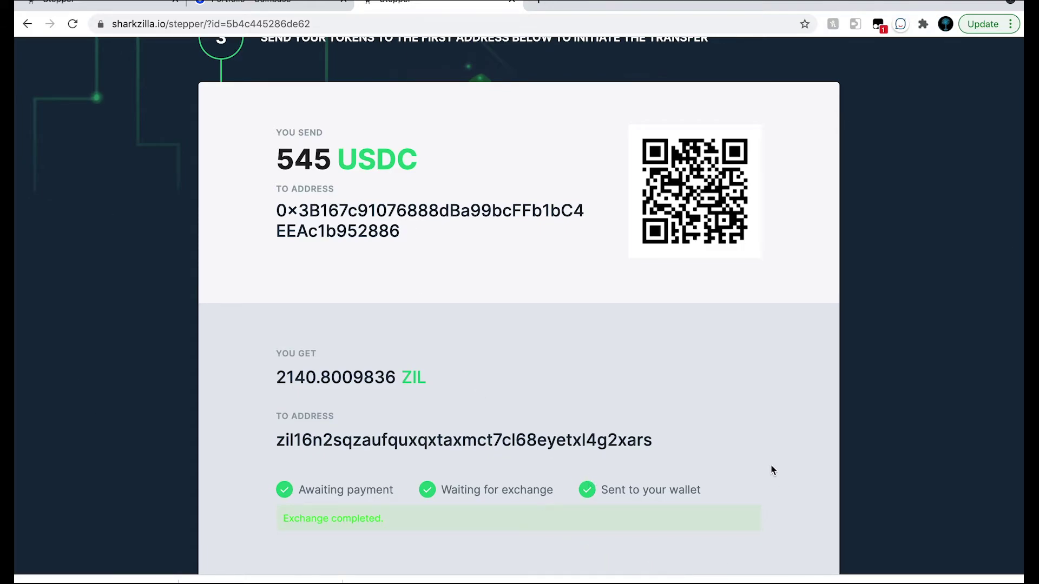
key(super+Tab)
key(super+Tab)
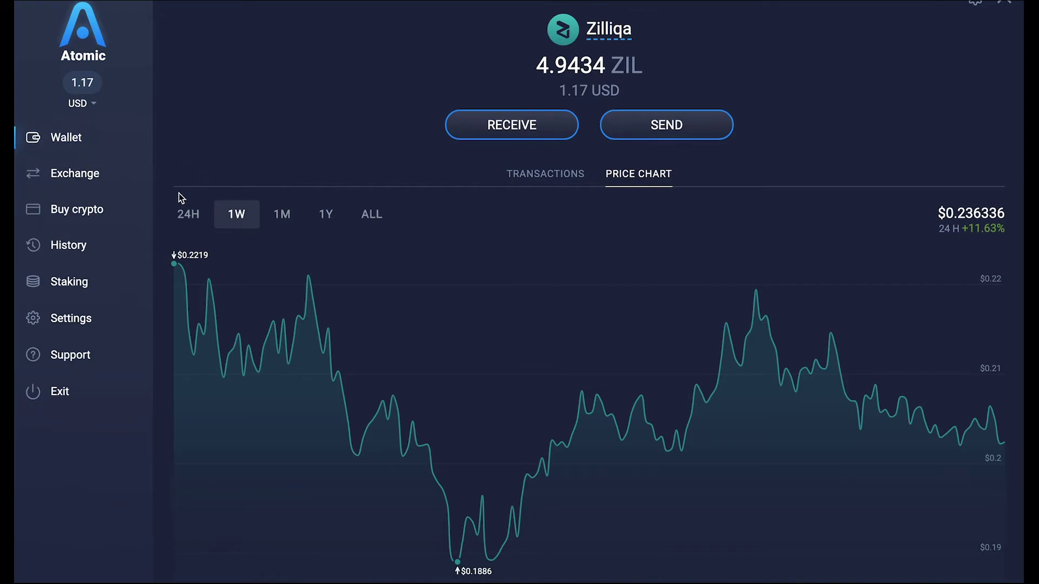
Open the Zilliqa wallet from the coin list to confirm 2,138.4591721 ZIL (505.4 USD) arrived
click(1003, 13)
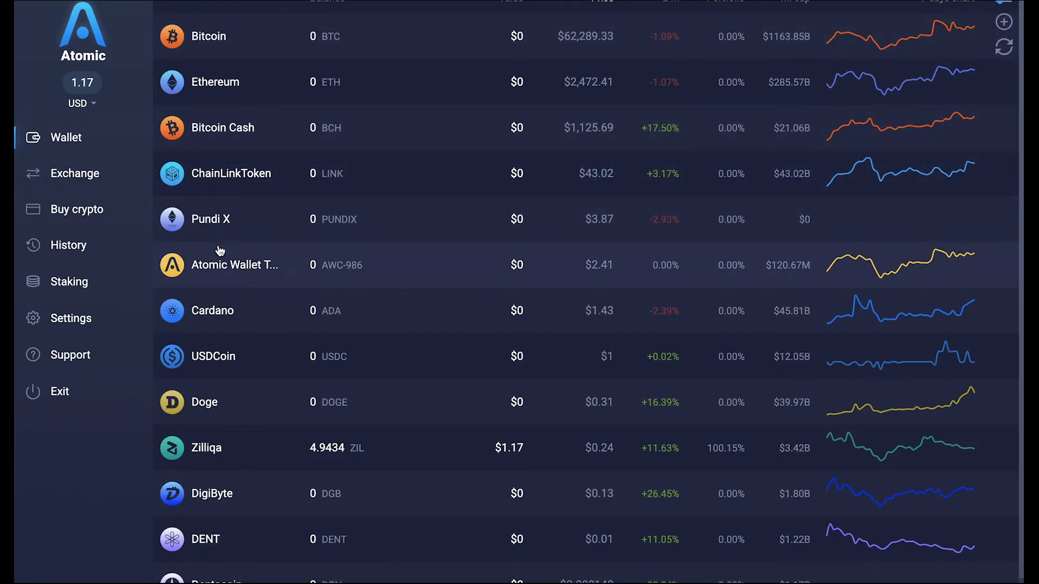
click(208, 457)
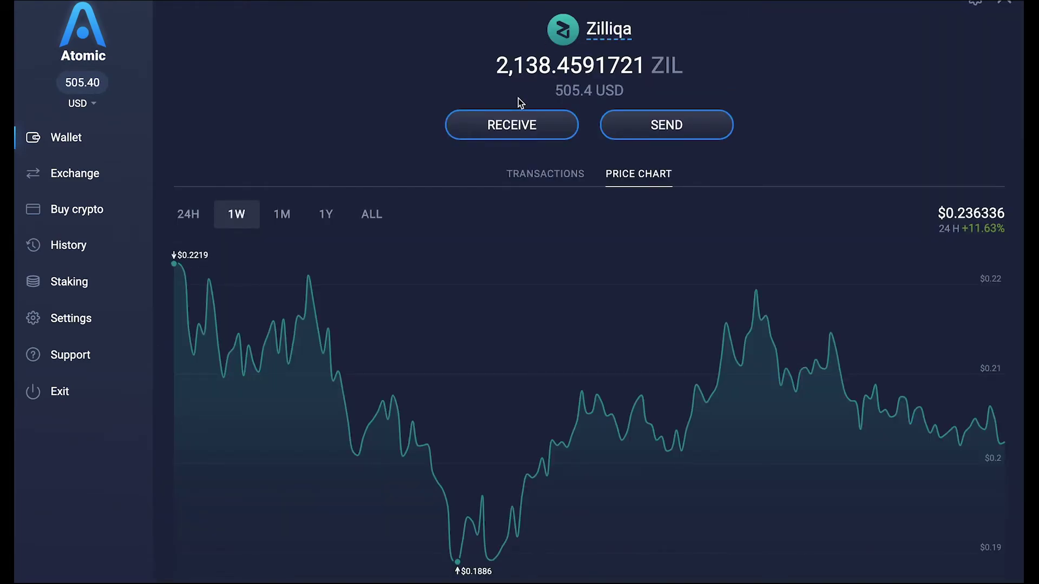
Prepare a Zilliqa stake of all 2131.6341721 ZIL, with a 6.825 ZIL network fee
click(72, 295)
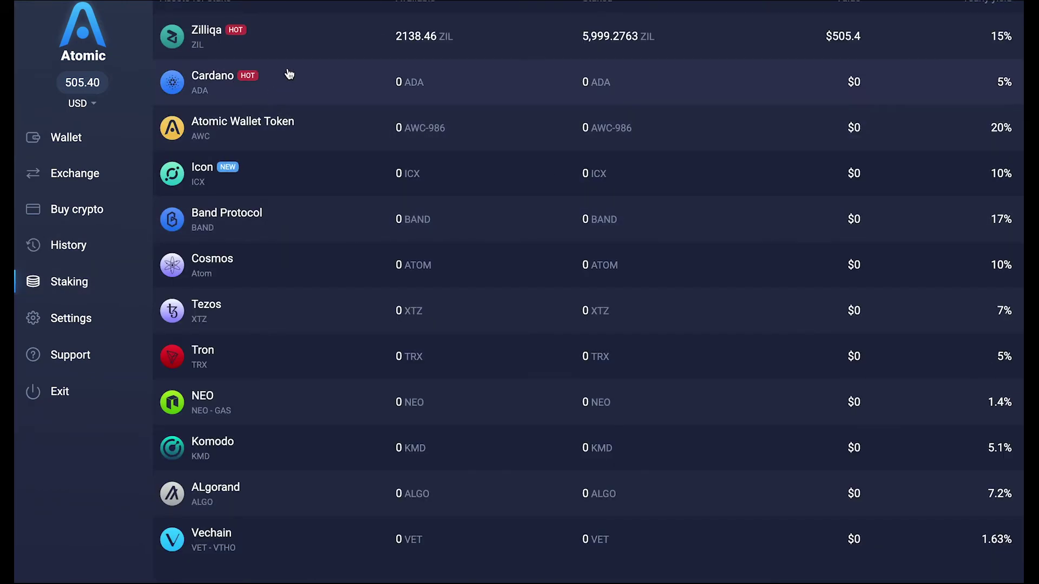
click(329, 43)
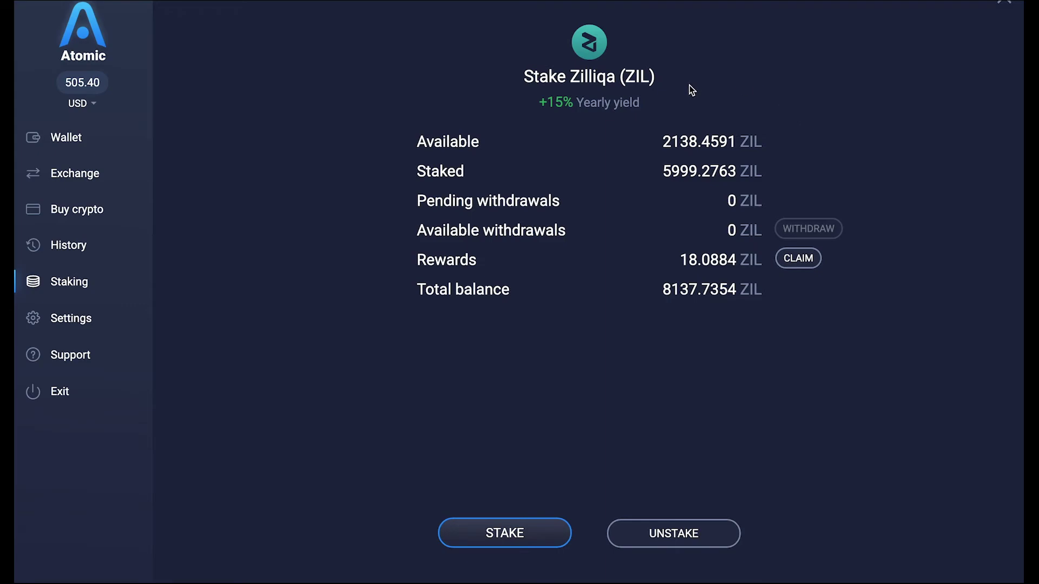
click(508, 535)
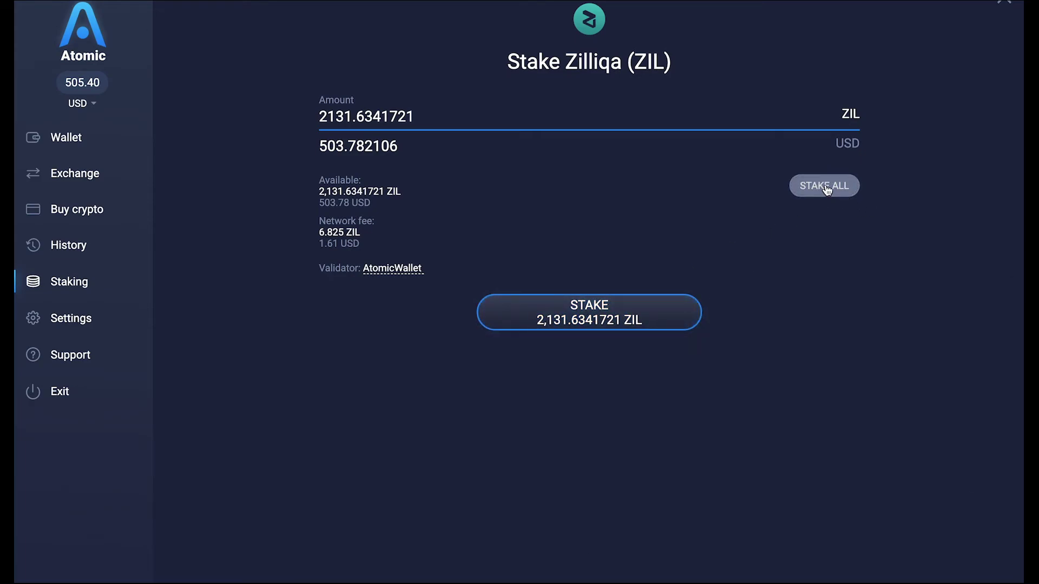
Stake 2131.6341721 ZIL, confirming with the wallet password, and copy the transaction hash
click(636, 320)
text(••••••••••)
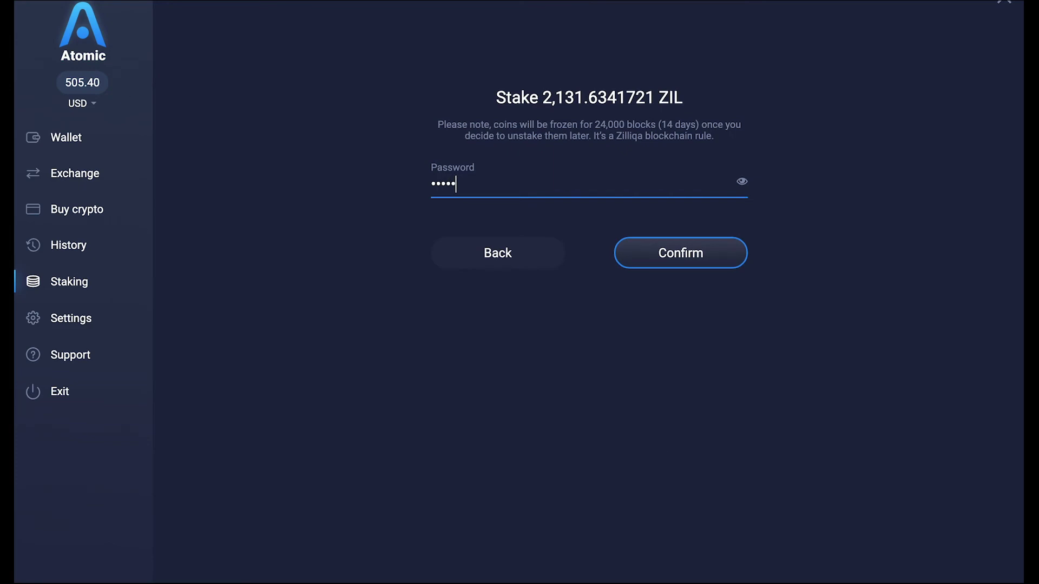
text(••••)
click(697, 259)
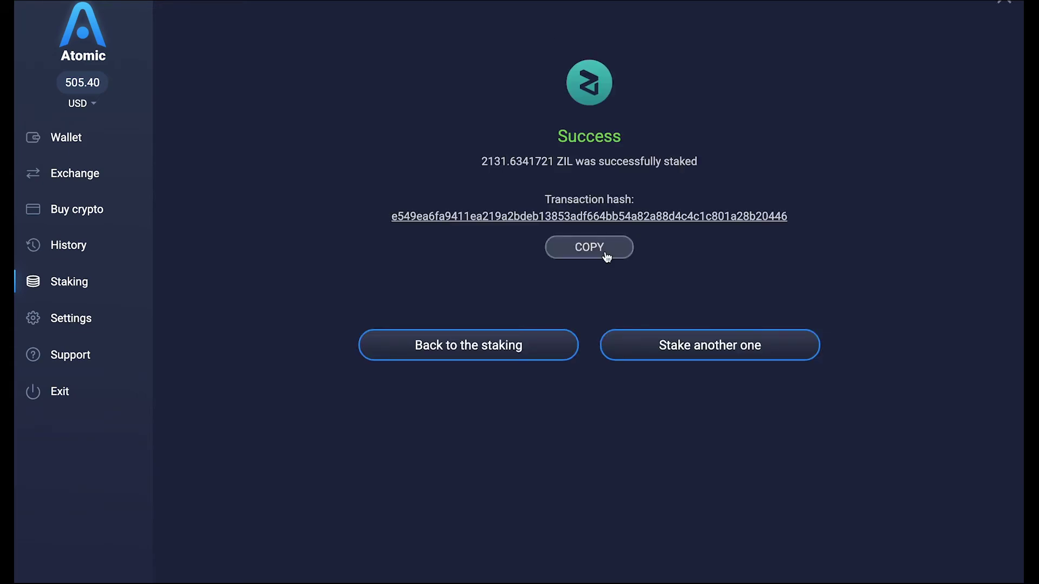
click(606, 254)
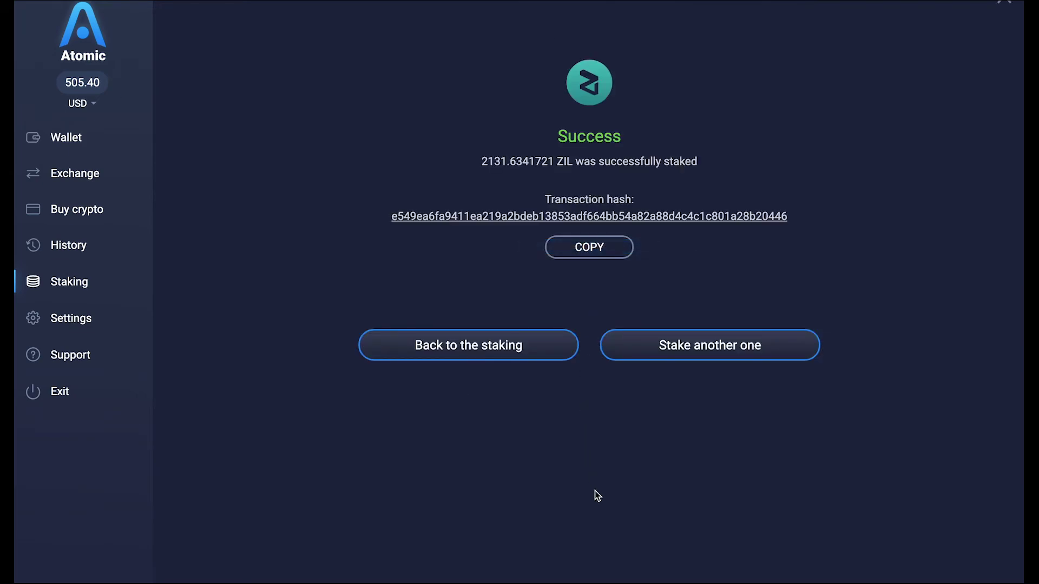
Verify 8130.9104 ZIL is now staked and the Zilliqa wallet balance is back to 4.9434 ZIL
click(511, 358)
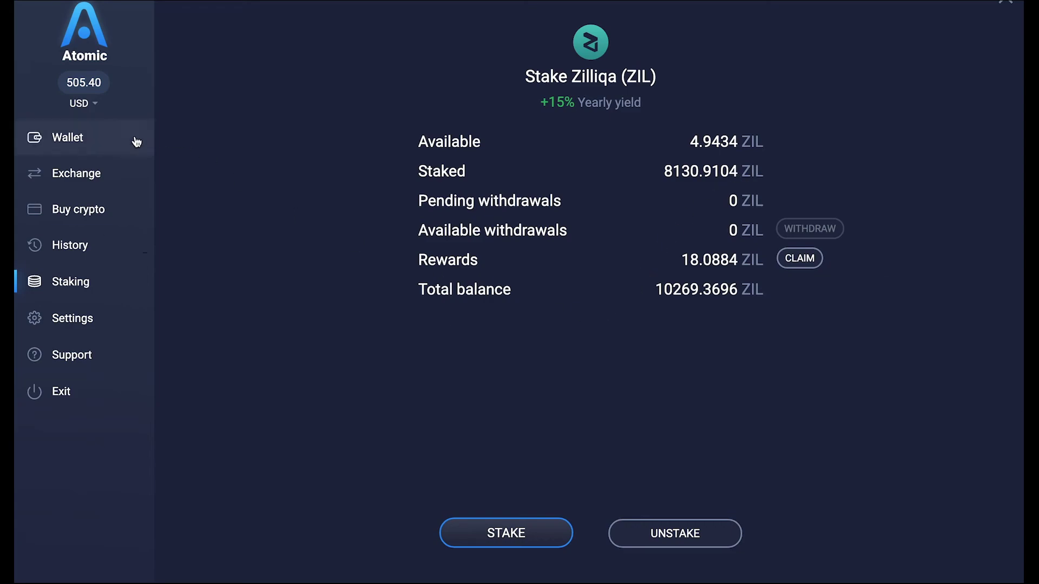
click(79, 138)
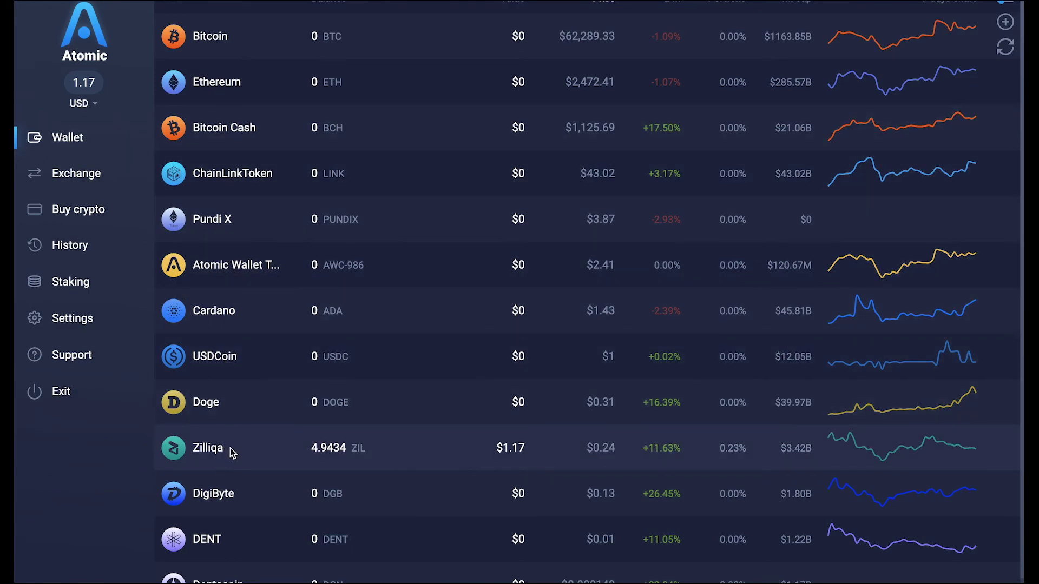
click(230, 448)
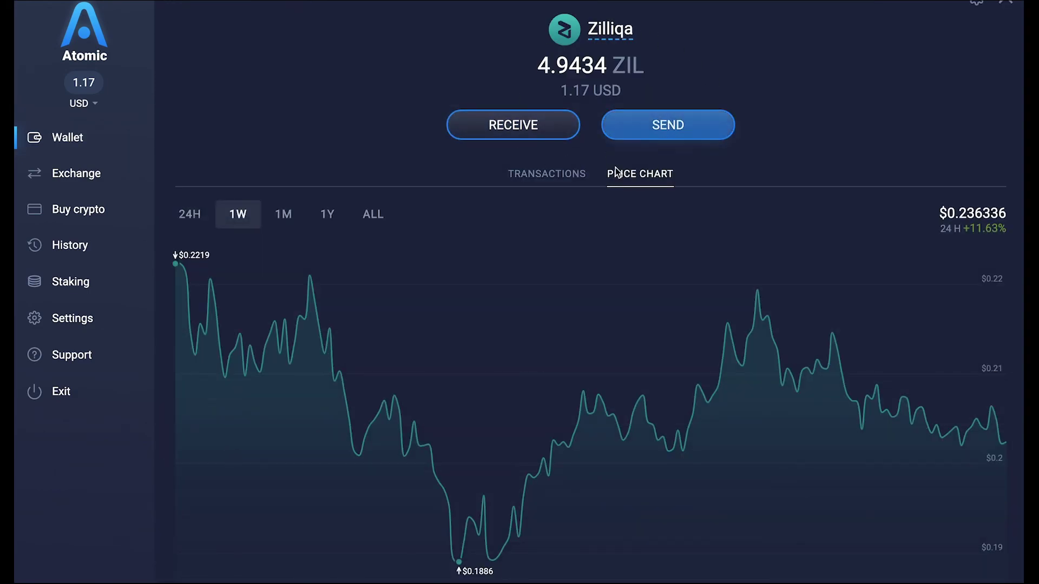